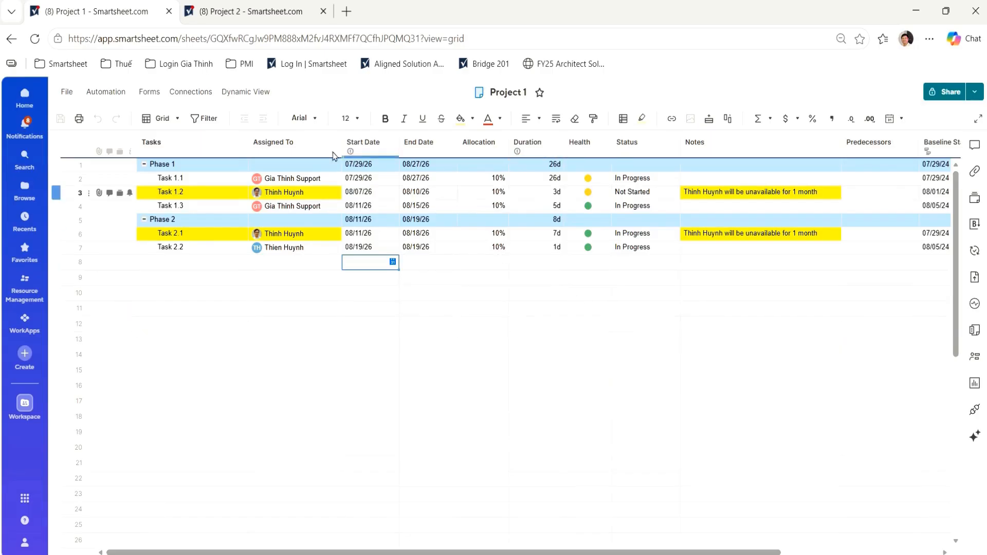
- Look over the Project 2 sheet and the Allocation column of Project 1, with the workspace contents shown
click(265, 19)
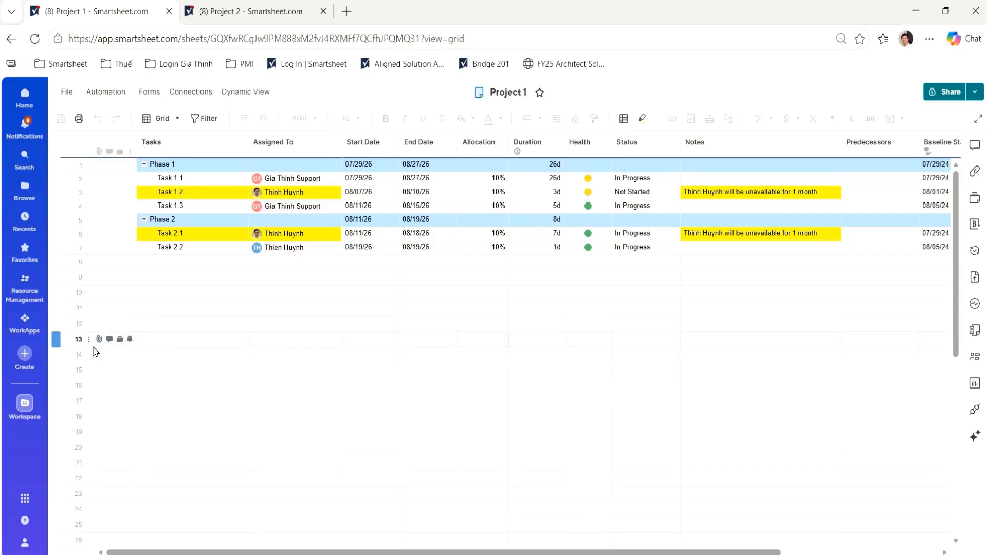
click(17, 414)
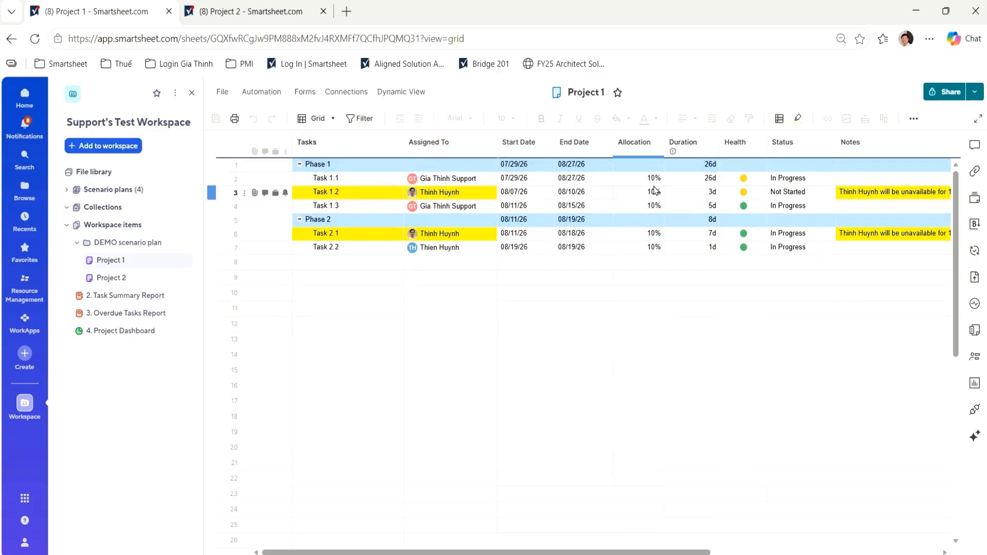
click(640, 150)
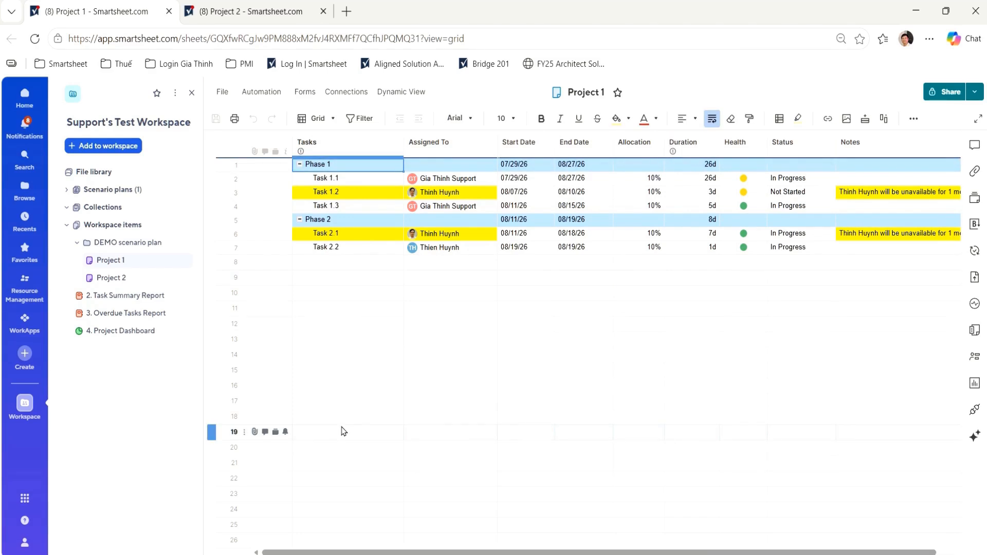
- Add a new scenario plan to Support's Test Workspace and start planning the scenario
click(123, 146)
click(91, 250)
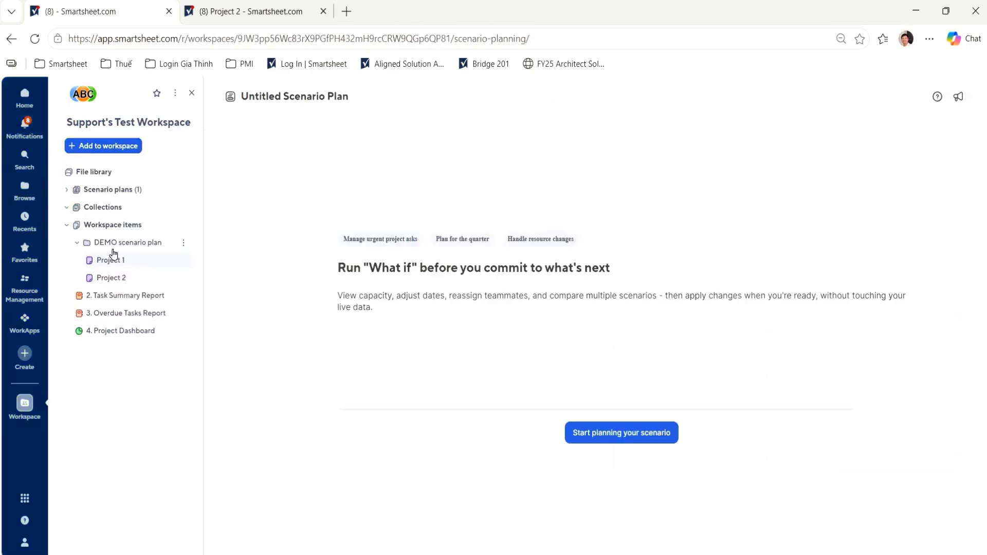
scroll(623, 447, down, 1)
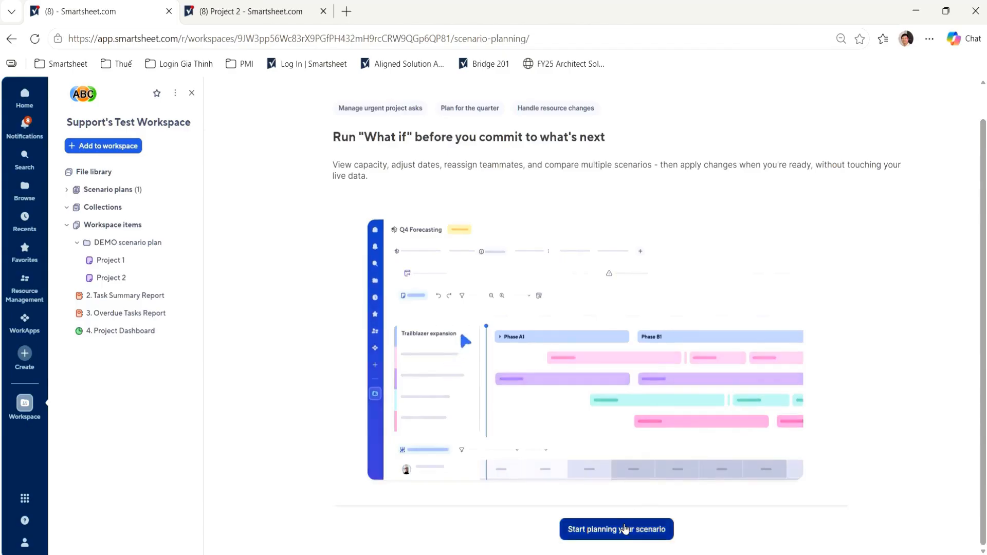
click(626, 532)
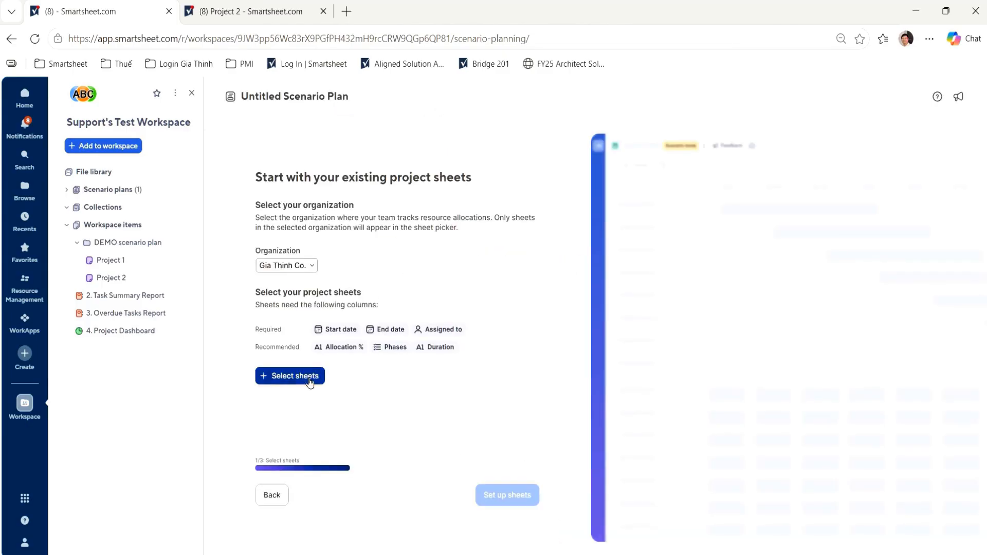
- Choose the Project 1 and Project 2 sheets from the DEMO scenario plan folder and set them up for the plan
click(310, 380)
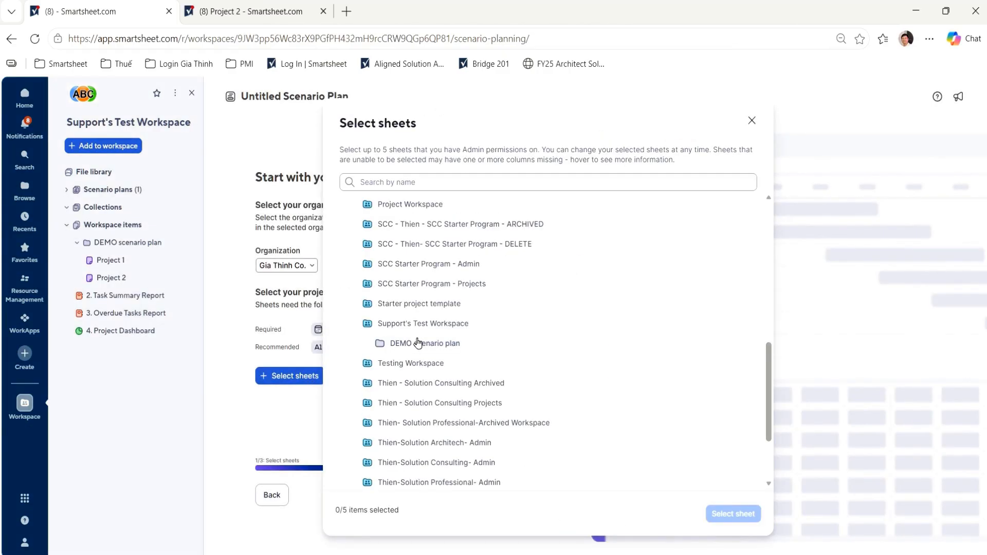
click(418, 343)
click(414, 363)
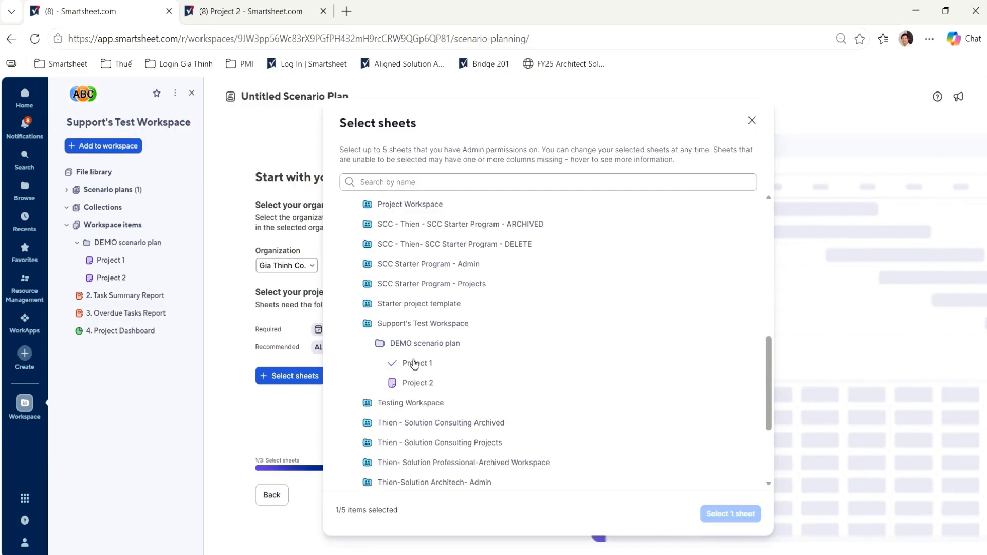
click(414, 383)
click(722, 515)
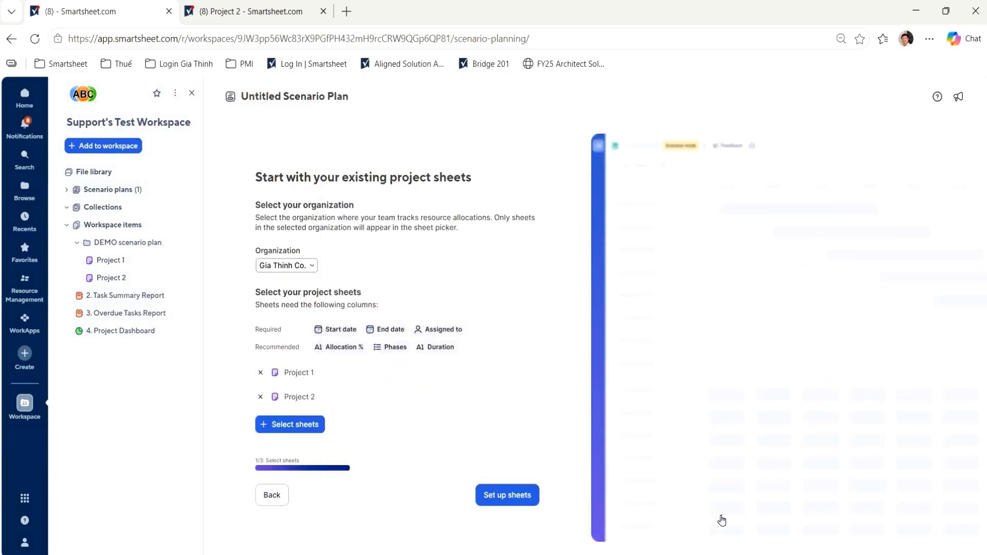
click(523, 498)
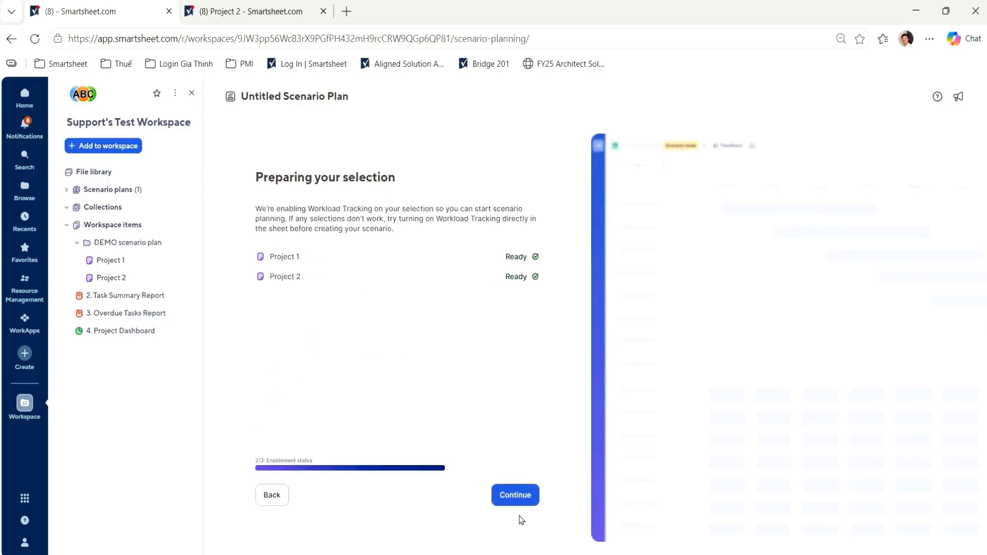
- Name the plan "Scenario Planning", create it, and close the workspace contents
click(514, 499)
click(272, 292)
text(Scenario Planning)
click(479, 499)
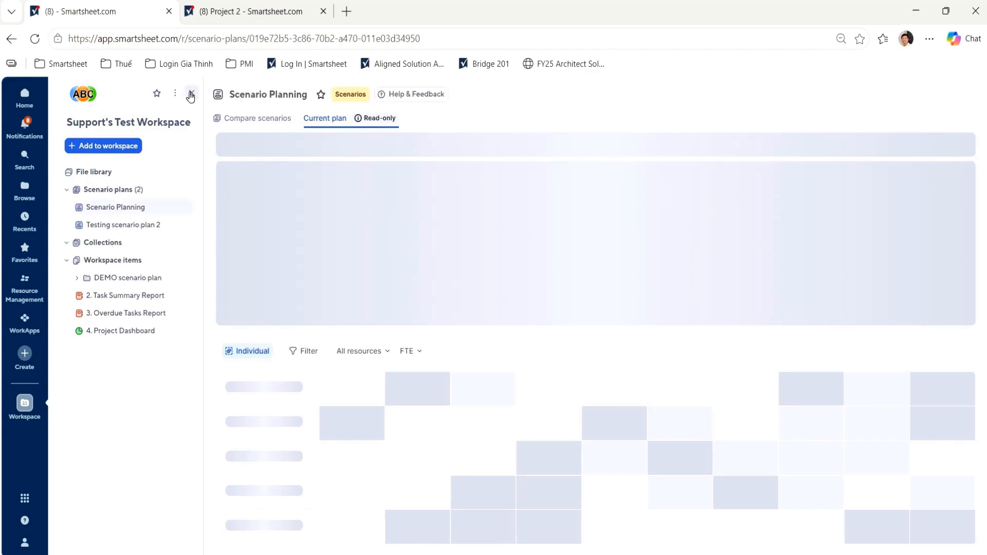
click(191, 95)
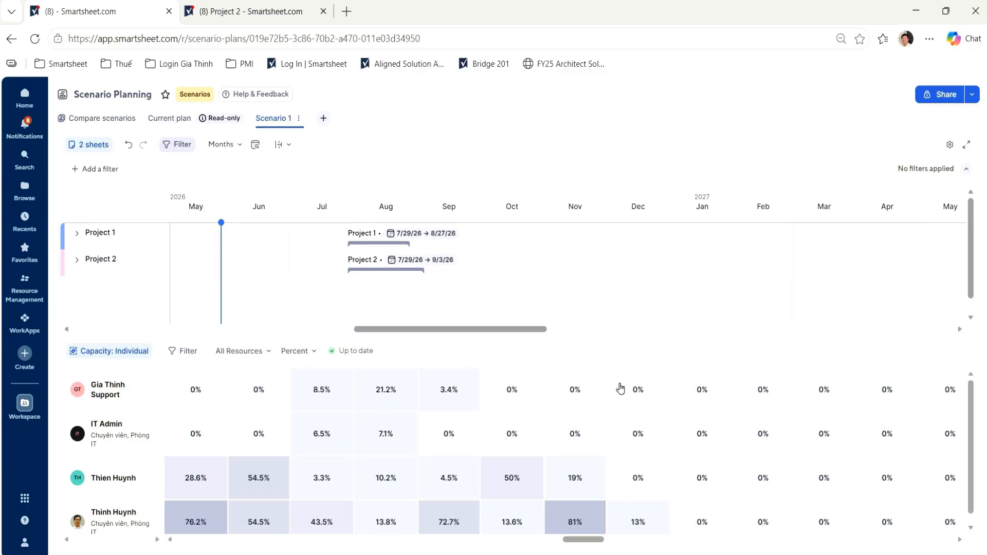
- Expand Project 1 and its Phase 1 in the Scenario 1 timeline
scroll(605, 257, left, 2)
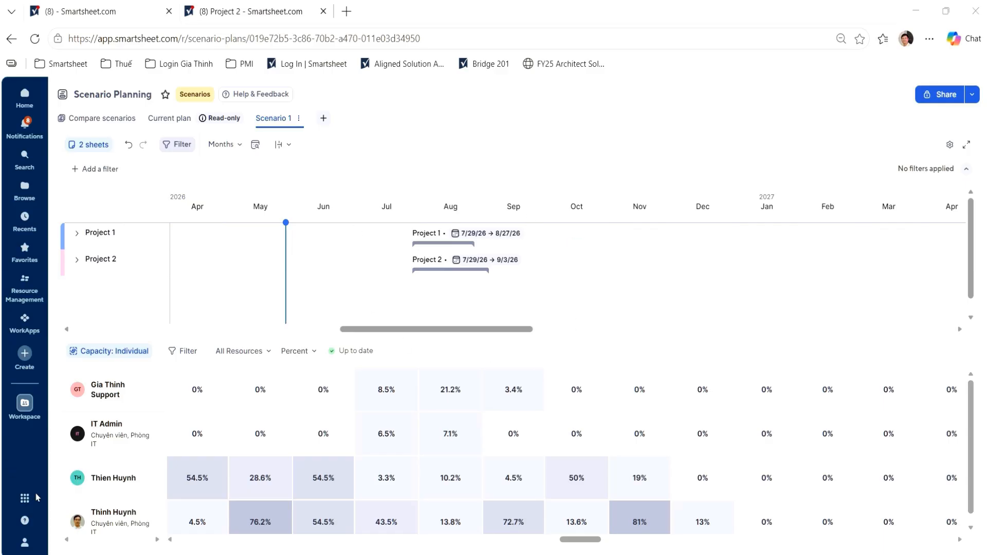
click(328, 381)
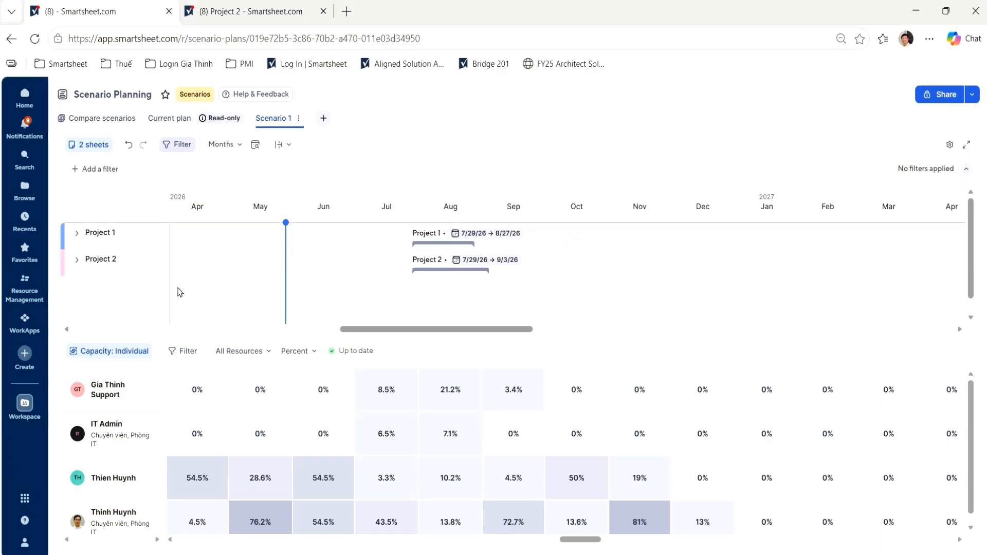
click(79, 237)
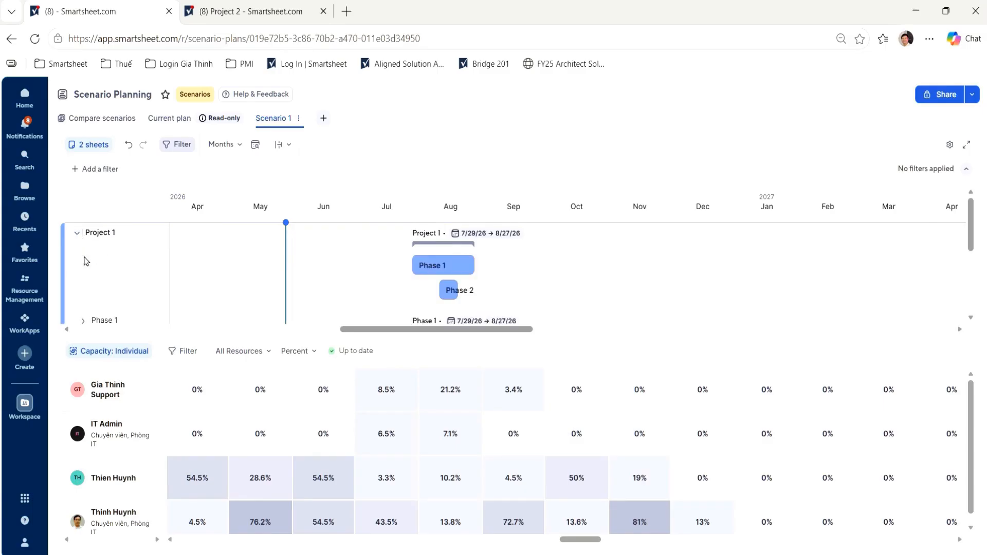
click(83, 251)
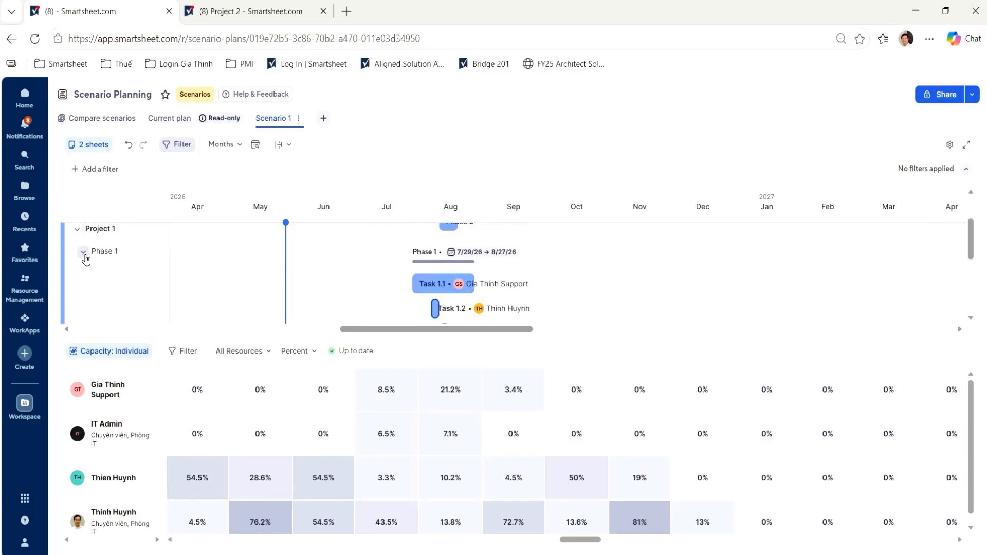
- Filter the timeline by Assigned To for the teammate who is unavailable for 1 month, and enlarge the timeline
click(107, 169)
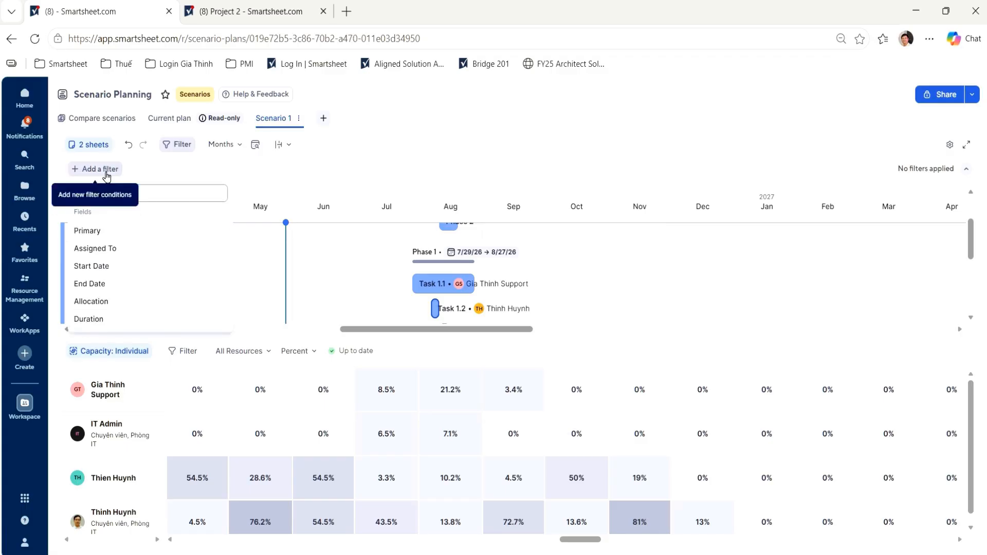
click(105, 249)
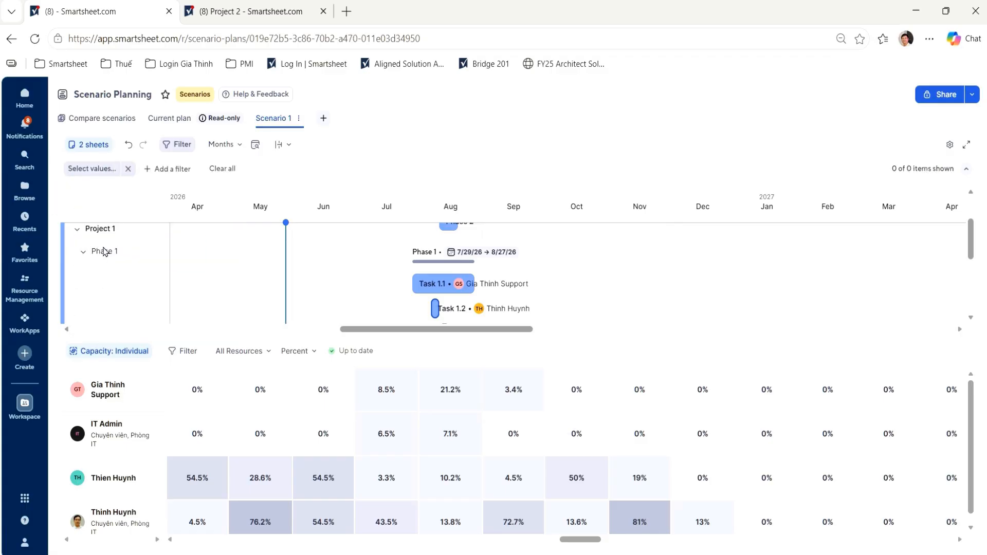
click(108, 170)
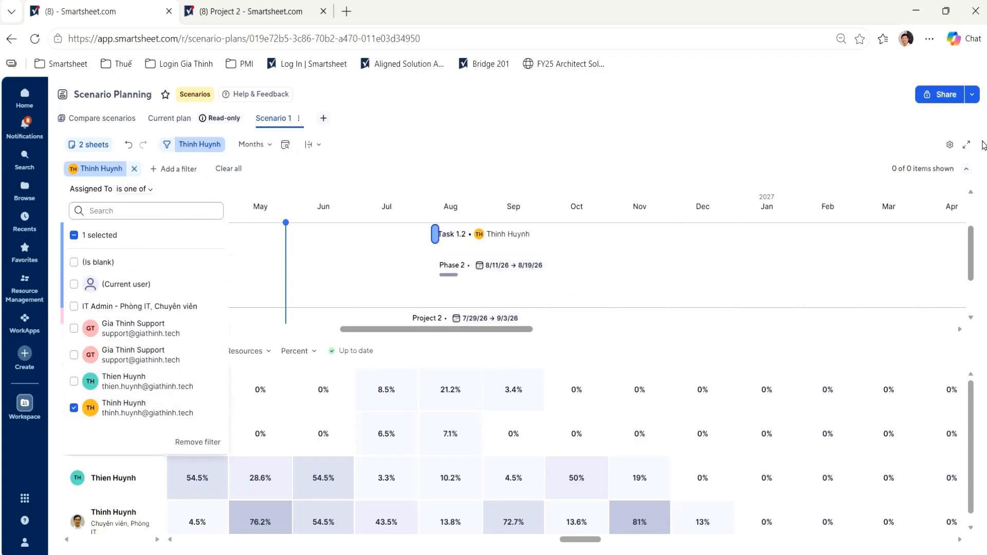
click(968, 145)
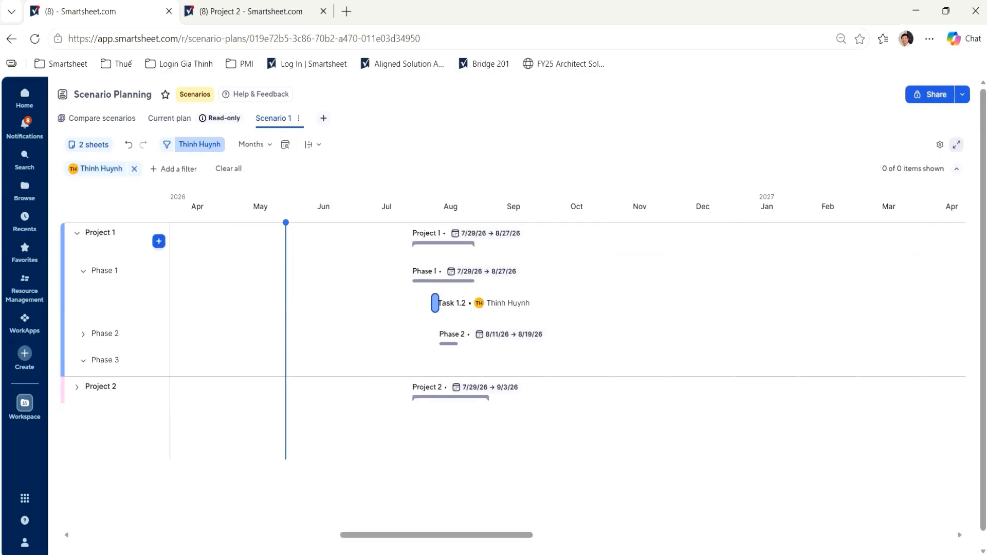
- Reassign Task 1.2 in Project 1's Phase 1 to the teammate who already handles Project 1's Task 2.2
click(463, 309)
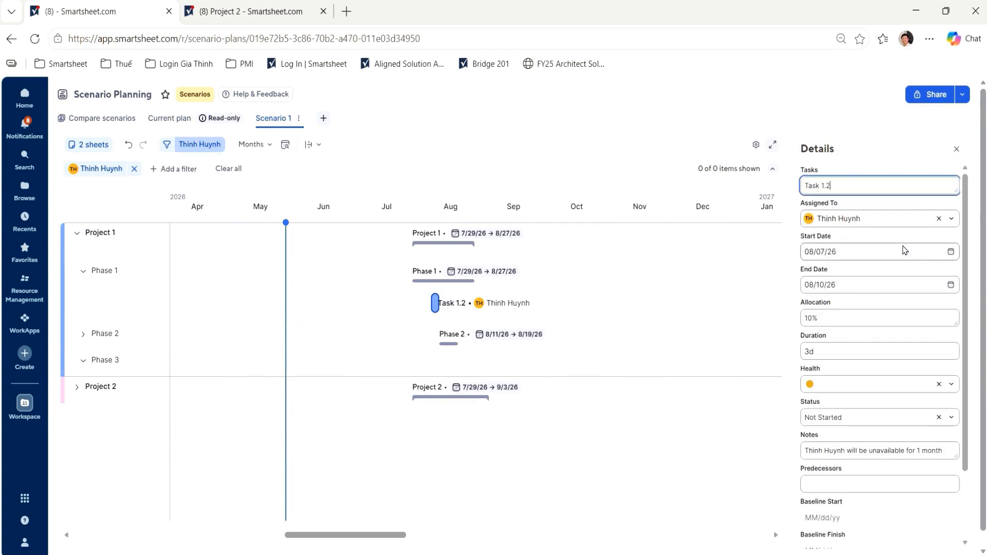
click(939, 219)
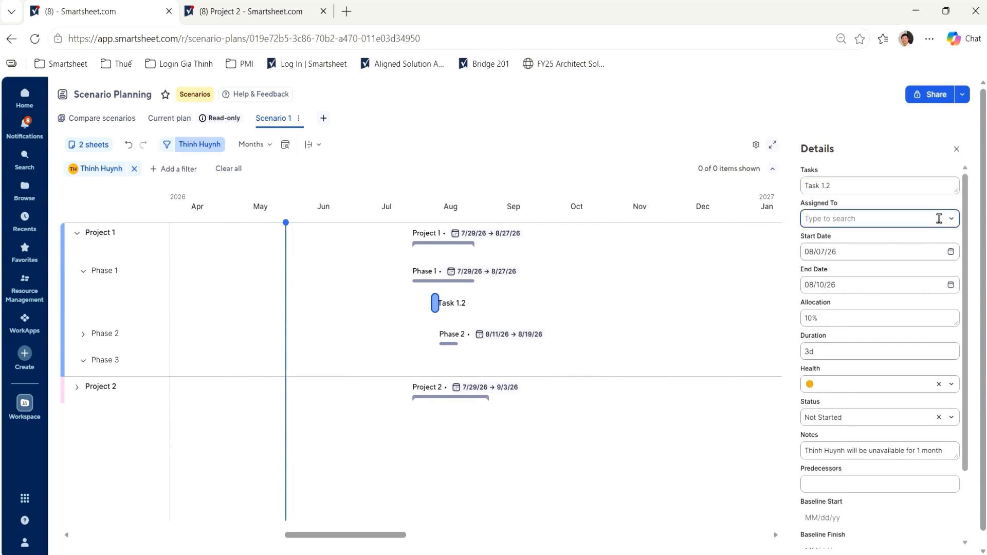
text(thien)
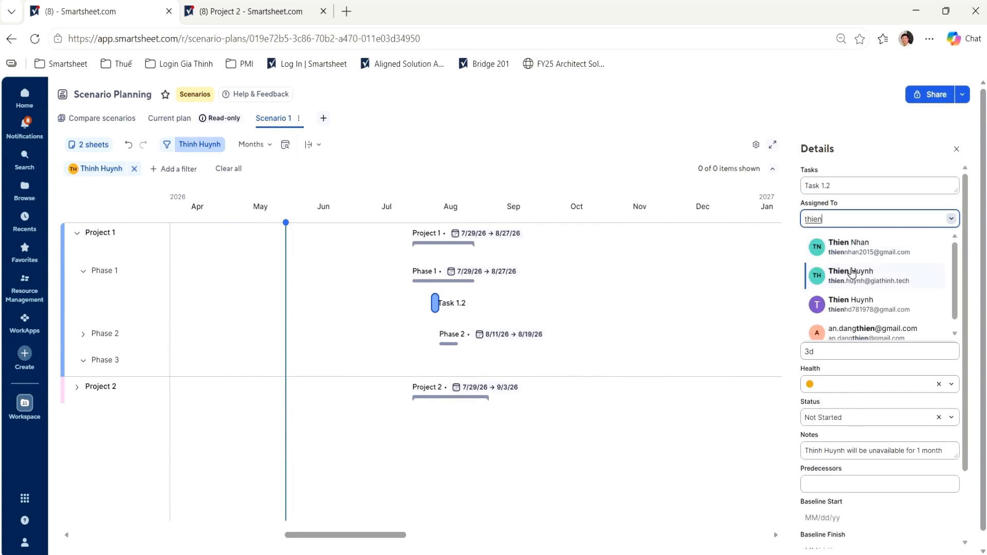
click(852, 273)
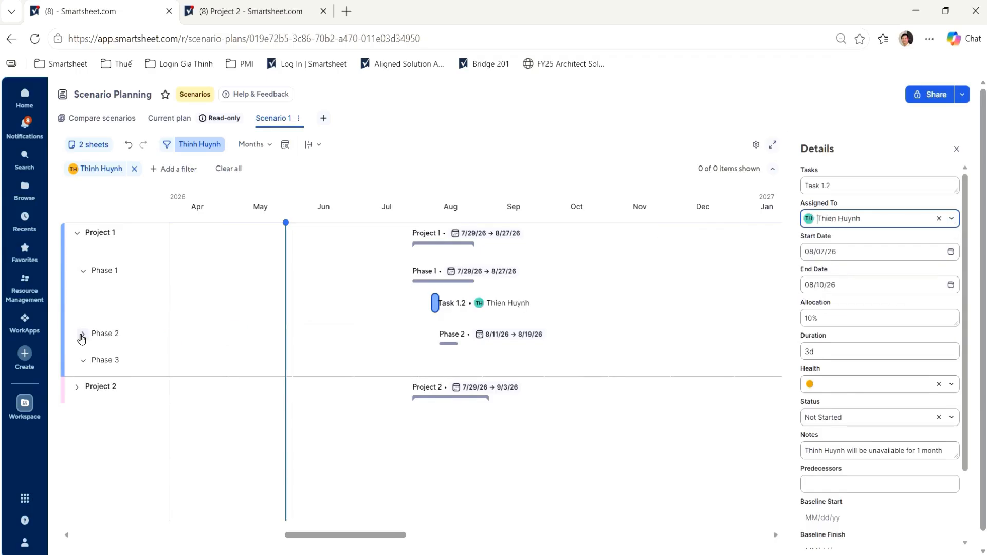
- Reassign Task 2.1 in Project 1's Phase 2 to the same replacement teammate as Task 1.2
click(81, 337)
click(462, 369)
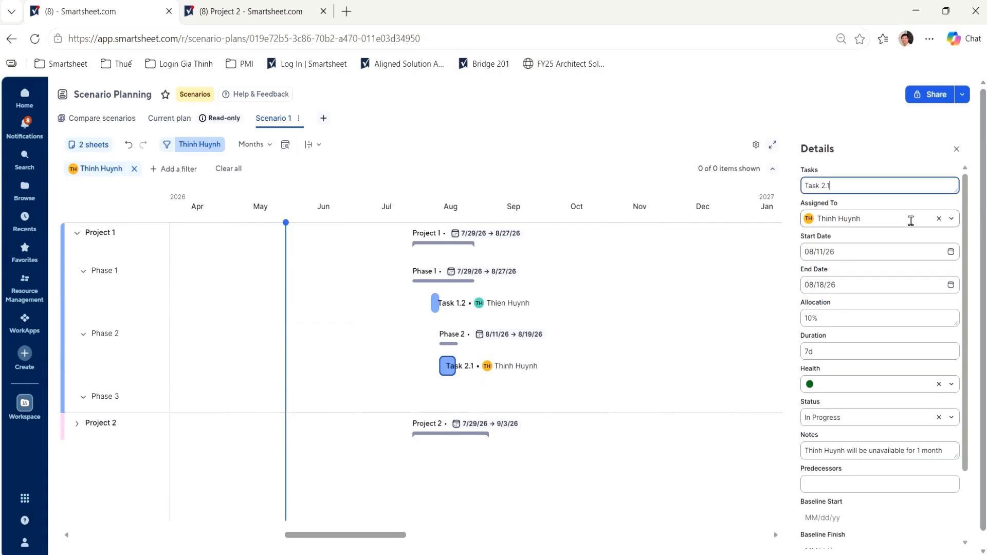
click(939, 218)
text(thien)
click(847, 276)
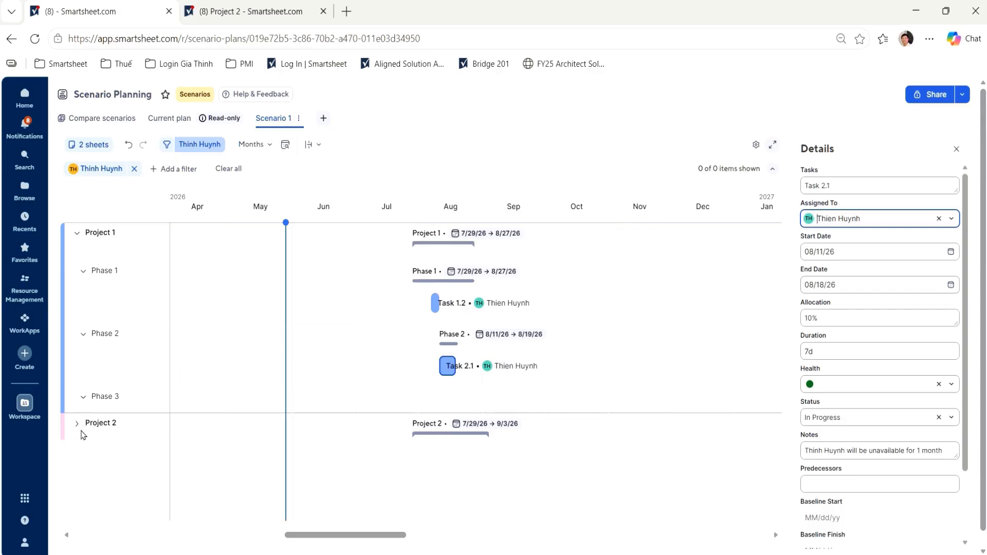
- Expand Project 2 and reassign Task 1.2 in its Phase 1 to the replacement teammate used in Project 1
click(77, 423)
scroll(160, 415, down, 3)
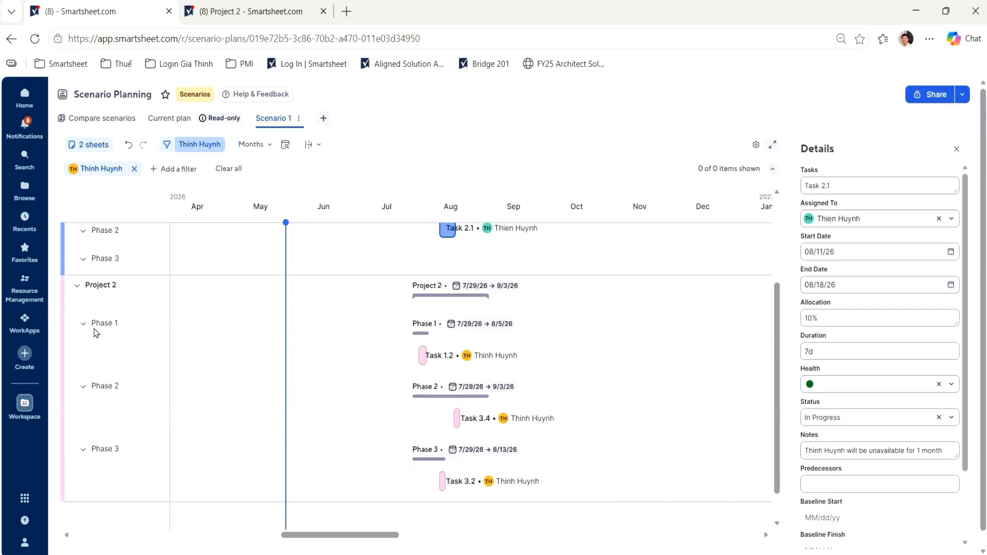
mouse_move(530, 361)
click(421, 347)
click(479, 355)
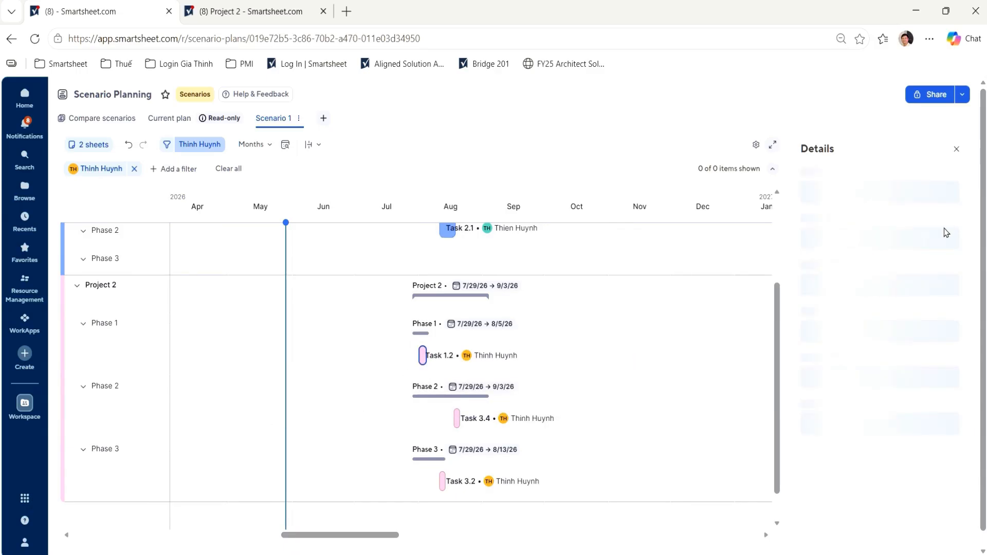
click(940, 218)
text(thien)
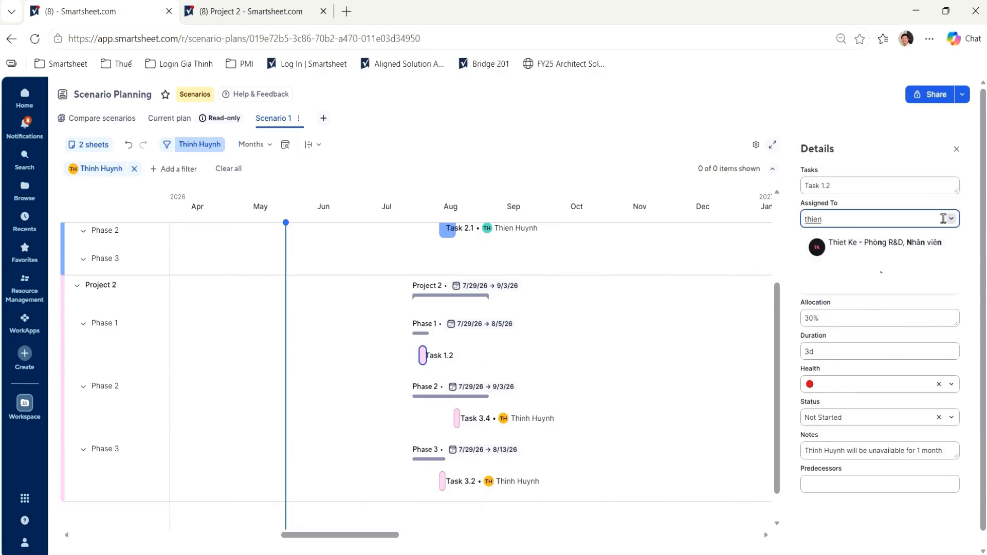
click(869, 276)
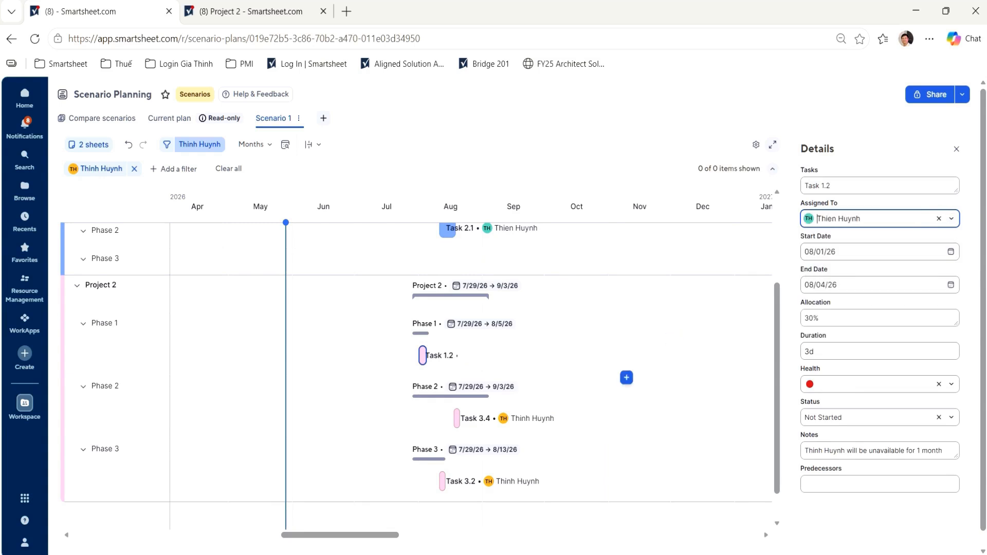
- Reassign Task 3.4 in Project 2's Phase 2 to the same replacement teammate
click(456, 418)
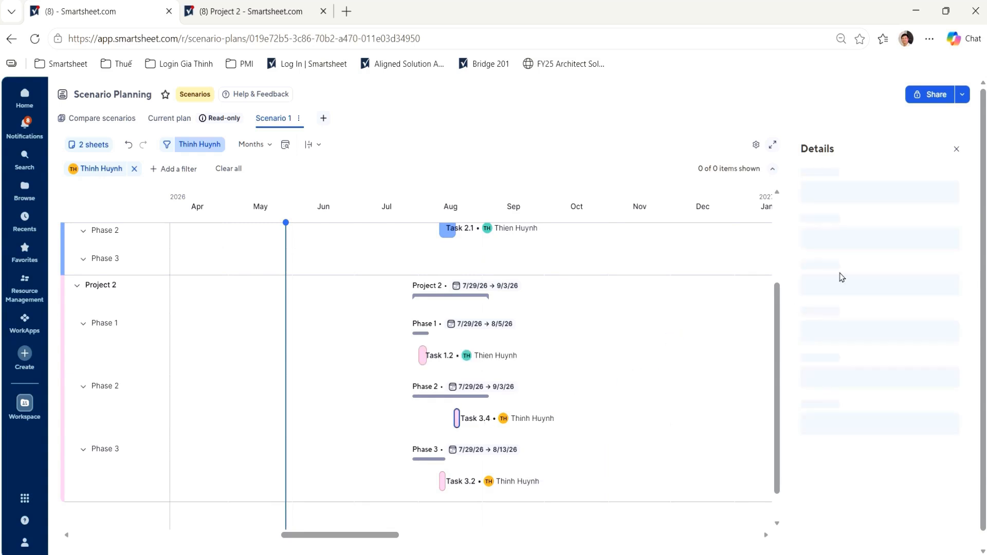
click(939, 219)
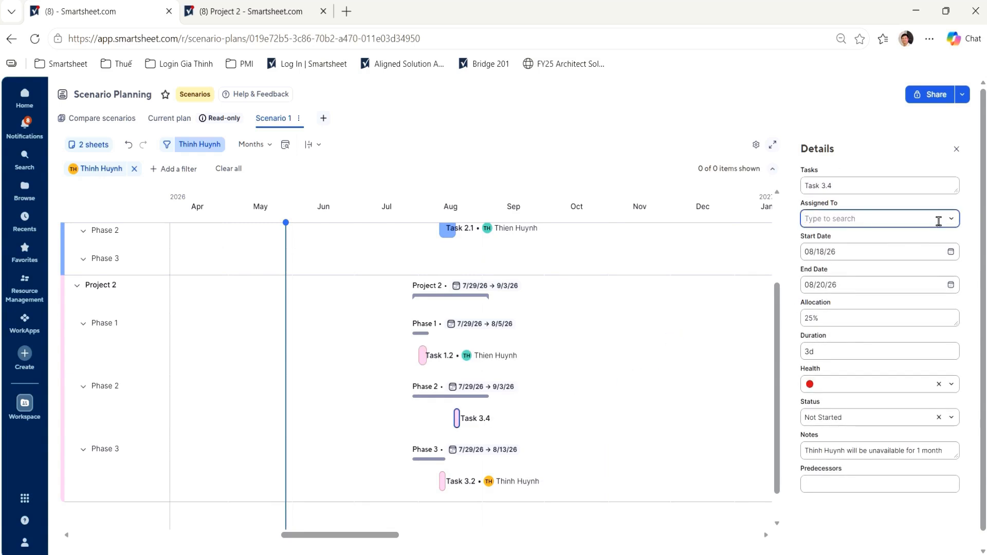
text(thien)
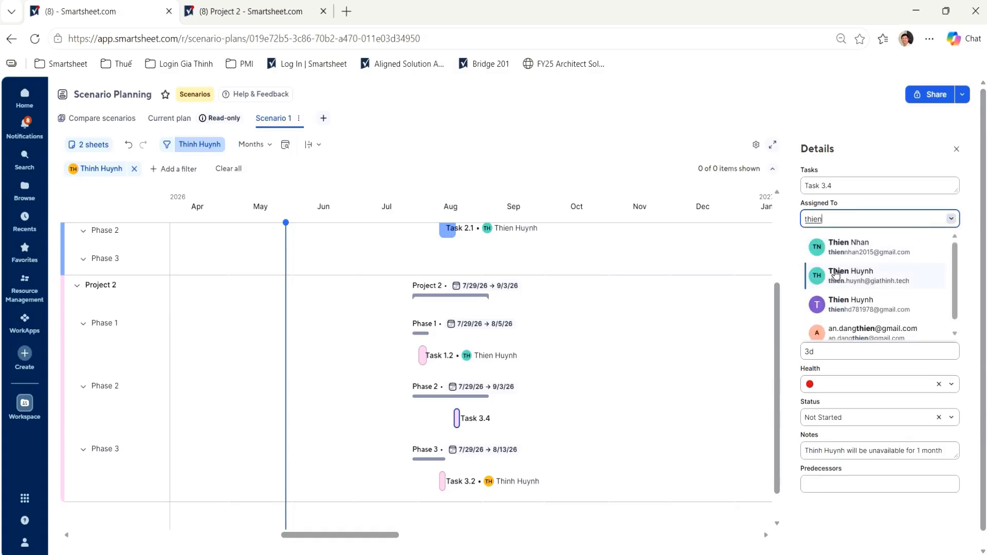
click(874, 242)
- Reassign Task 3.2 in Project 2's Phase 3 to the same replacement teammate as Task 3.4 and close the task details
click(443, 483)
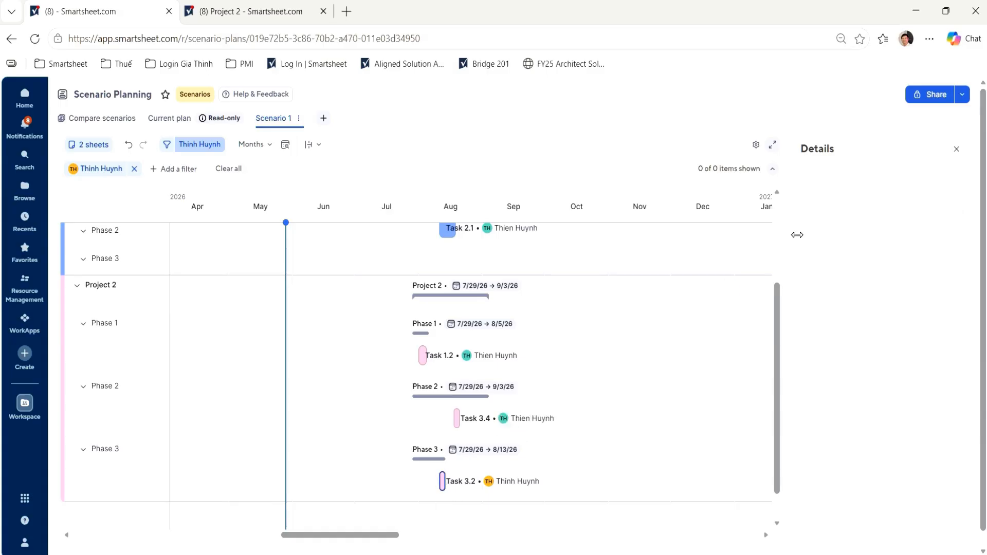
click(939, 219)
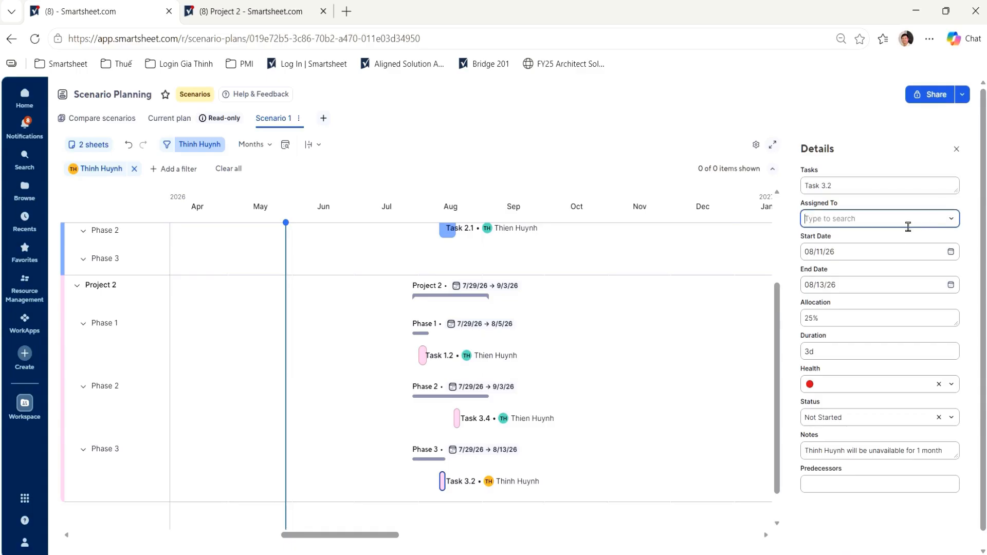
text(thien)
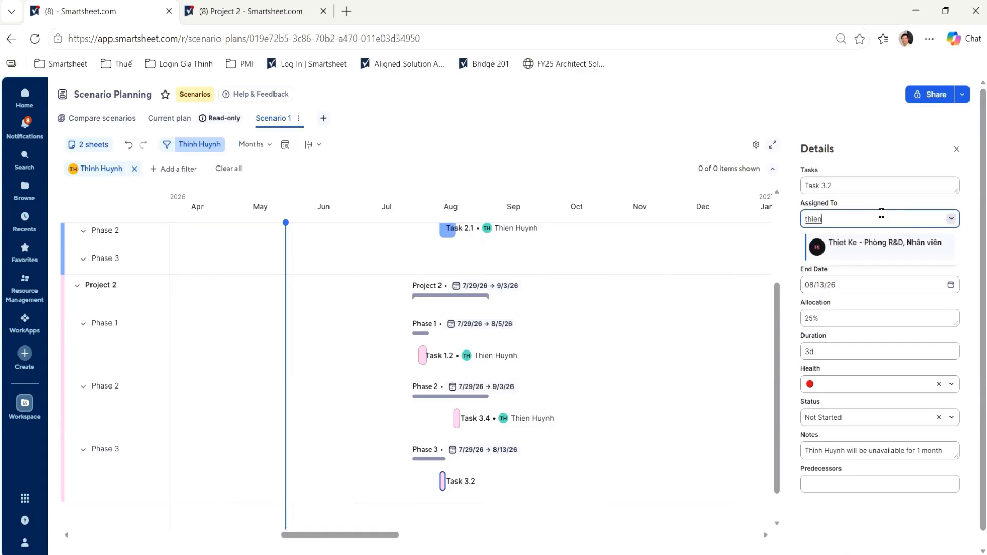
click(862, 279)
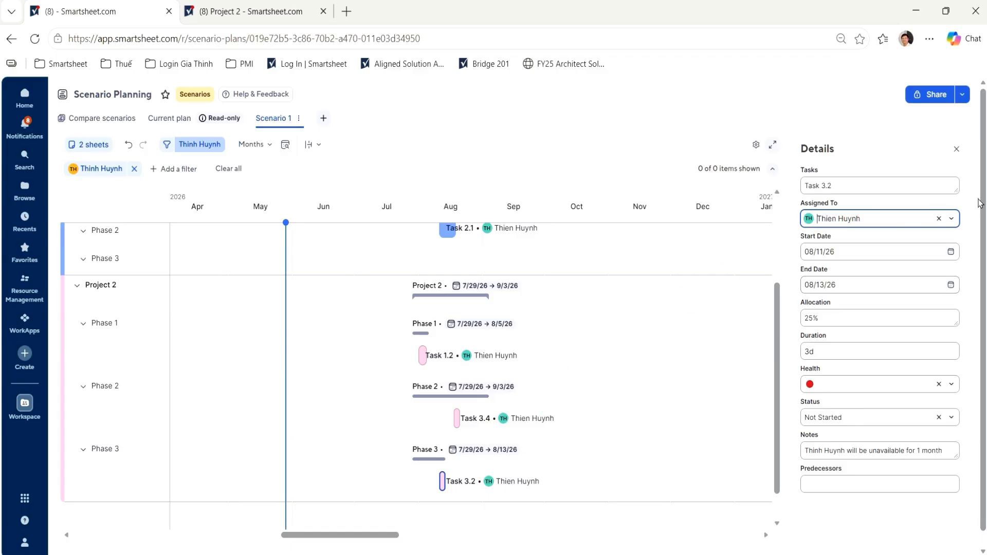
click(957, 150)
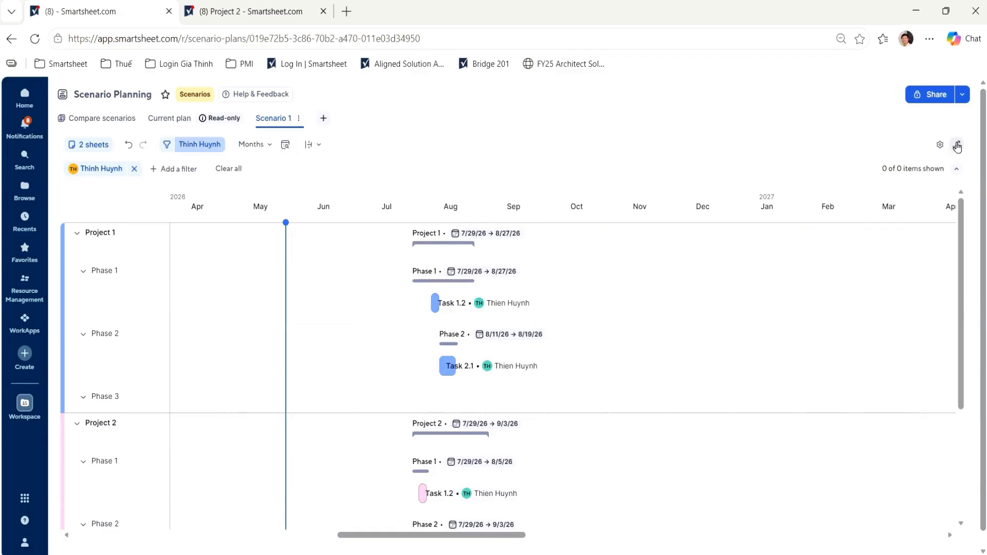
- Show the individual capacity grid beneath Scenario 1's timeline and examine each resource's monthly allocation for July to September
click(940, 149)
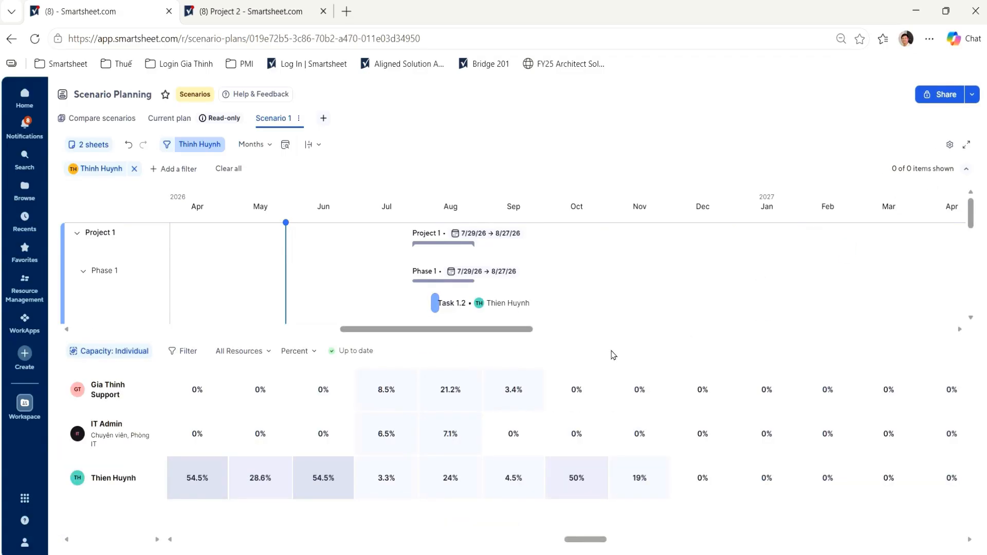
scroll(770, 350, left, 2)
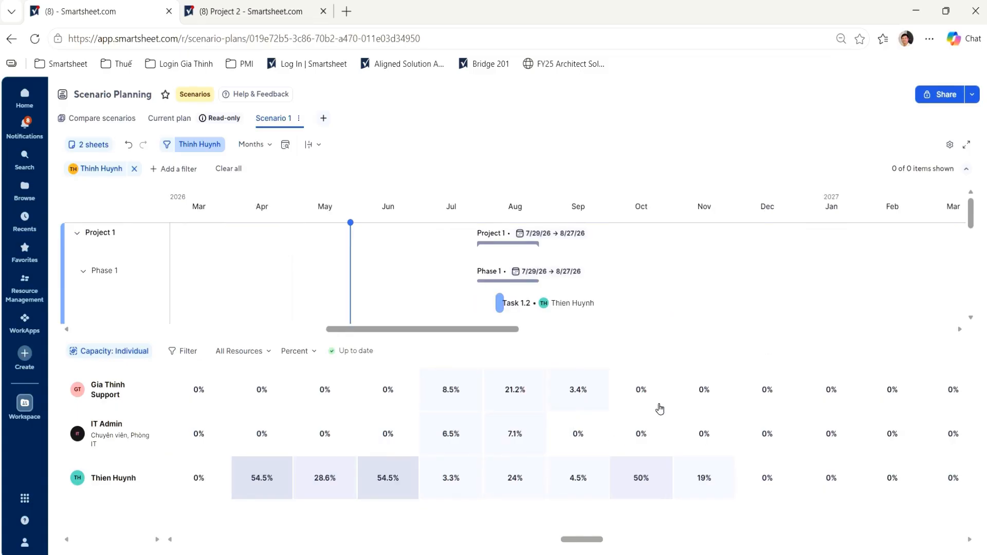
mouse_move(661, 406)
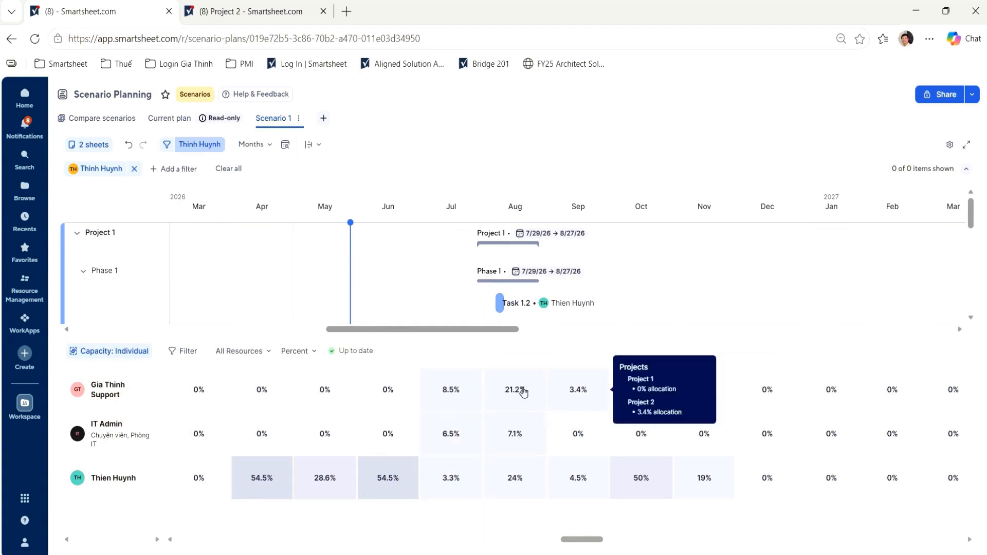
mouse_move(486, 436)
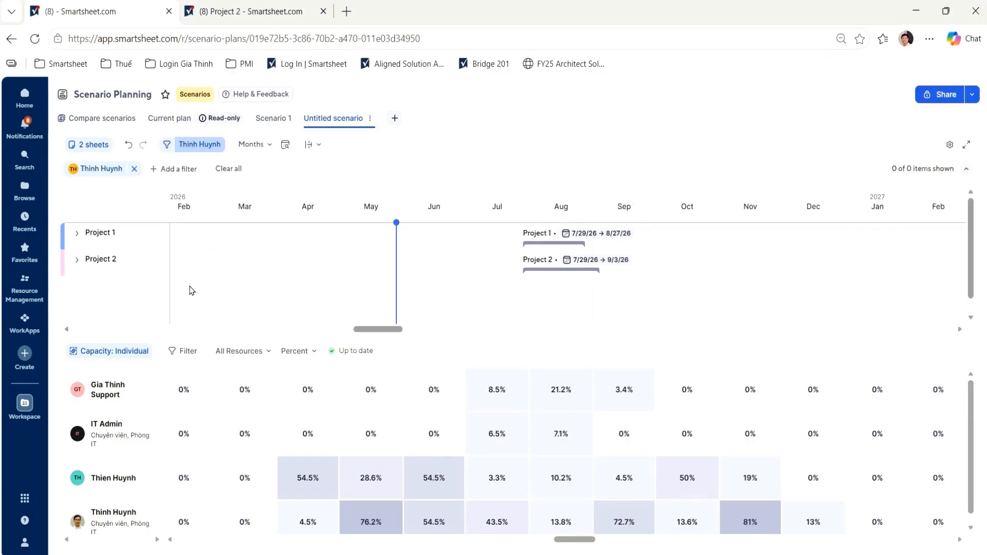
- Expand Project 1 in the untitled scenario and reassign Task 1.2 in Phase 1 to the replacement teammate used in Scenario 1
click(77, 233)
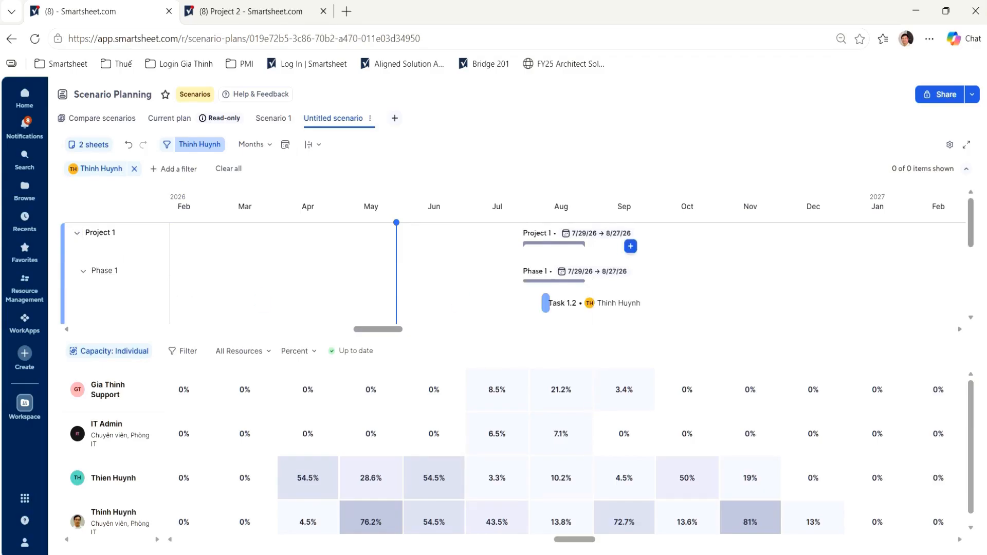
scroll(625, 247, down, 1)
mouse_move(559, 241)
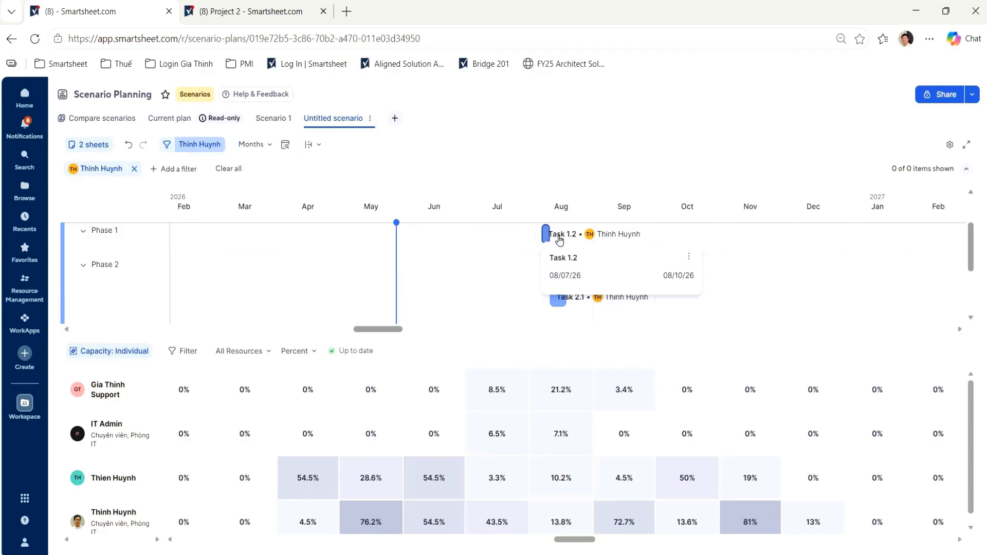
click(560, 241)
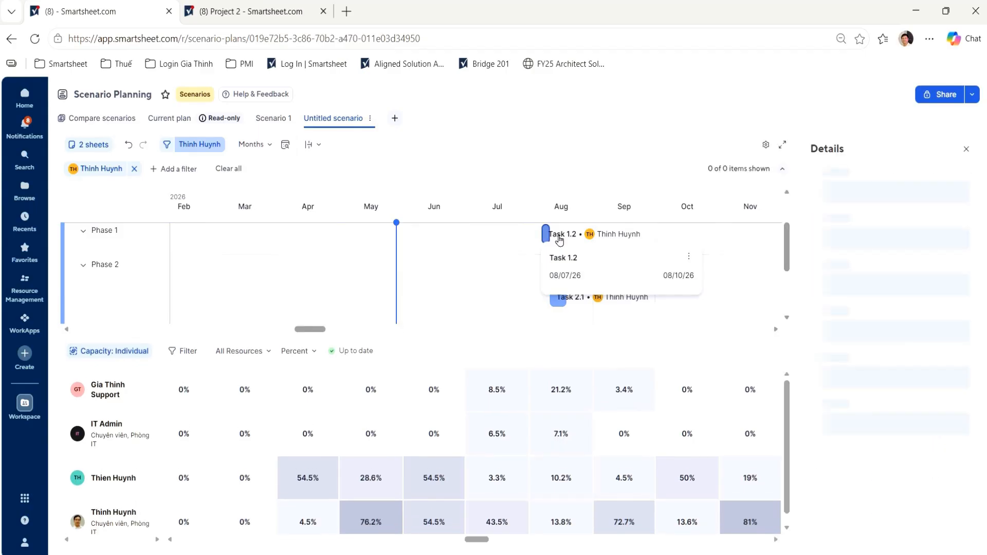
click(949, 219)
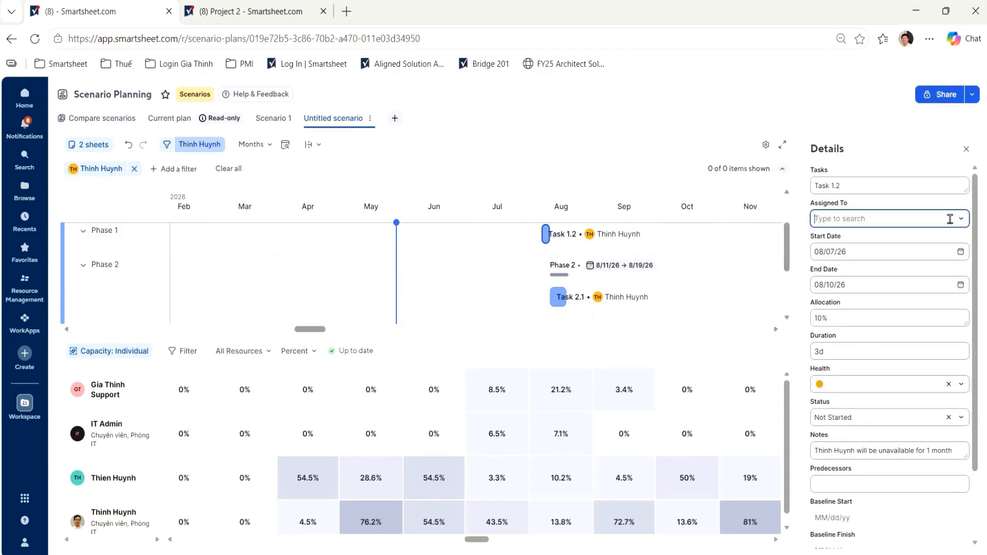
text(thien)
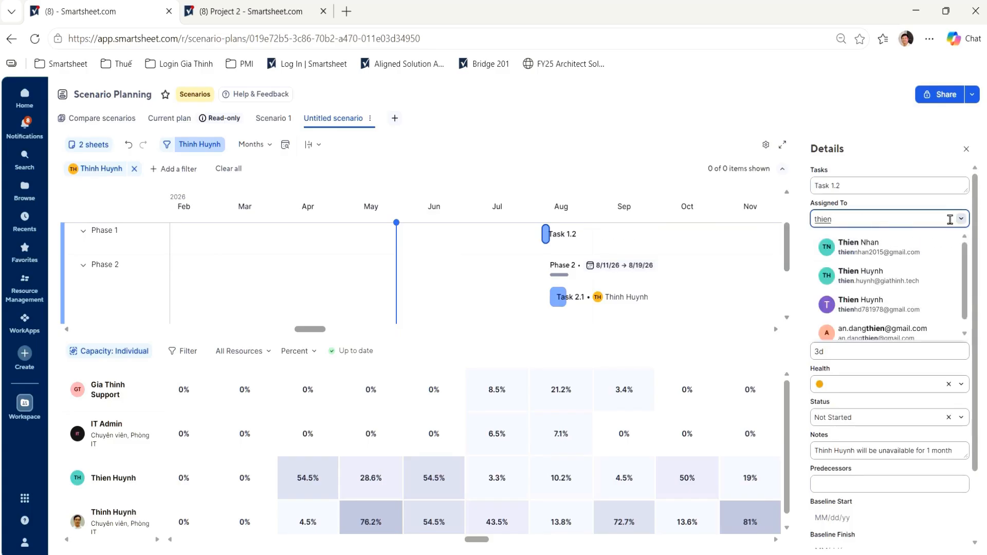
click(893, 276)
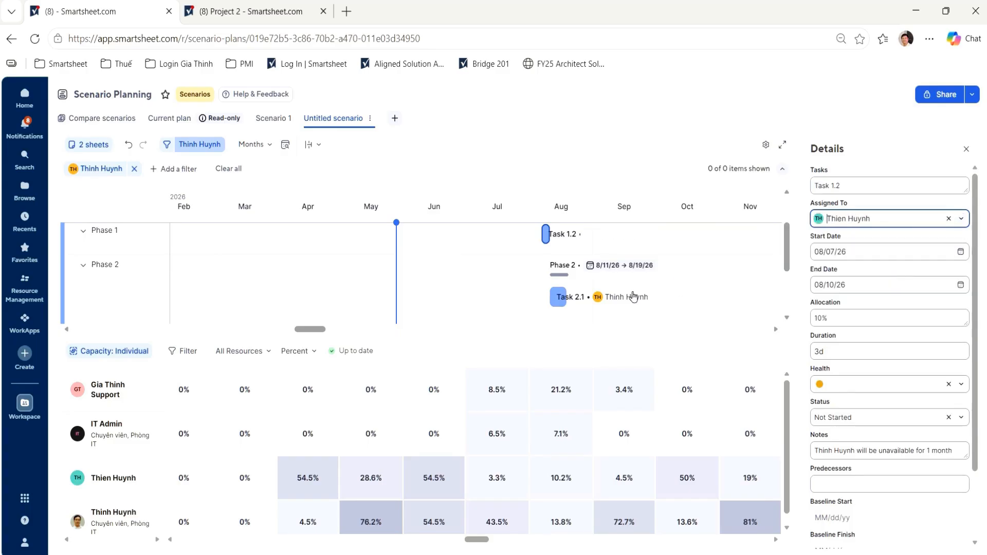
- Reassign Task 2.1 in Project 1's Phase 2 of the untitled scenario to the same replacement teammate
click(568, 303)
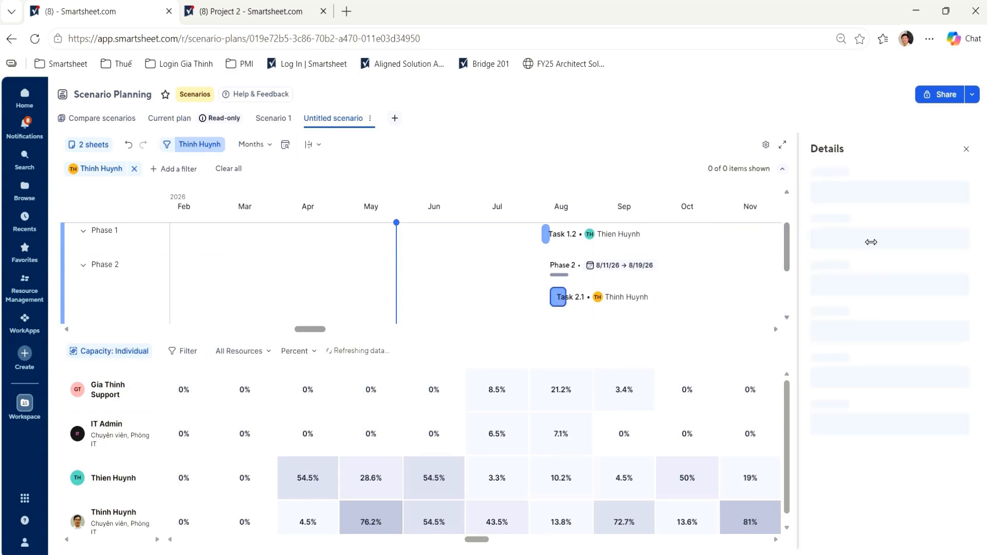
click(950, 219)
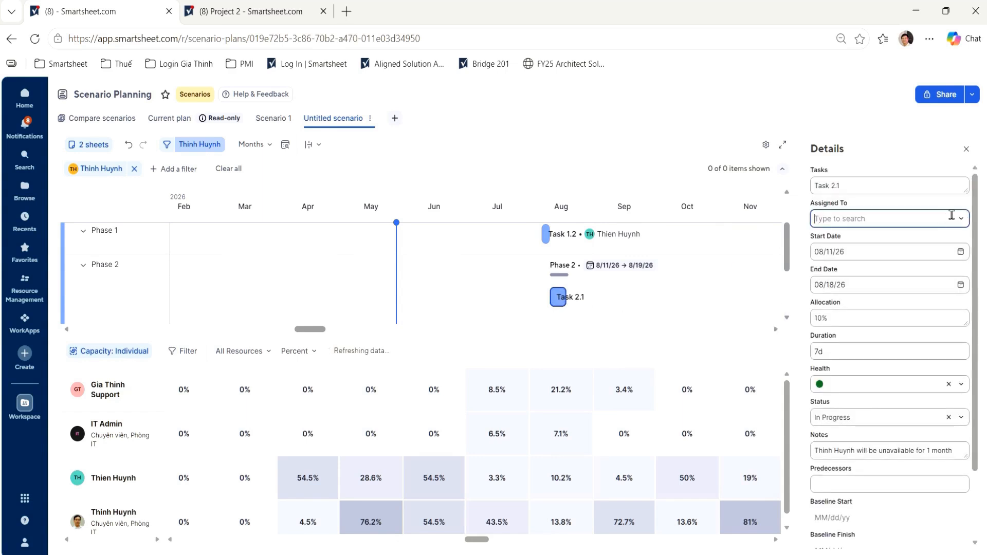
text(thien)
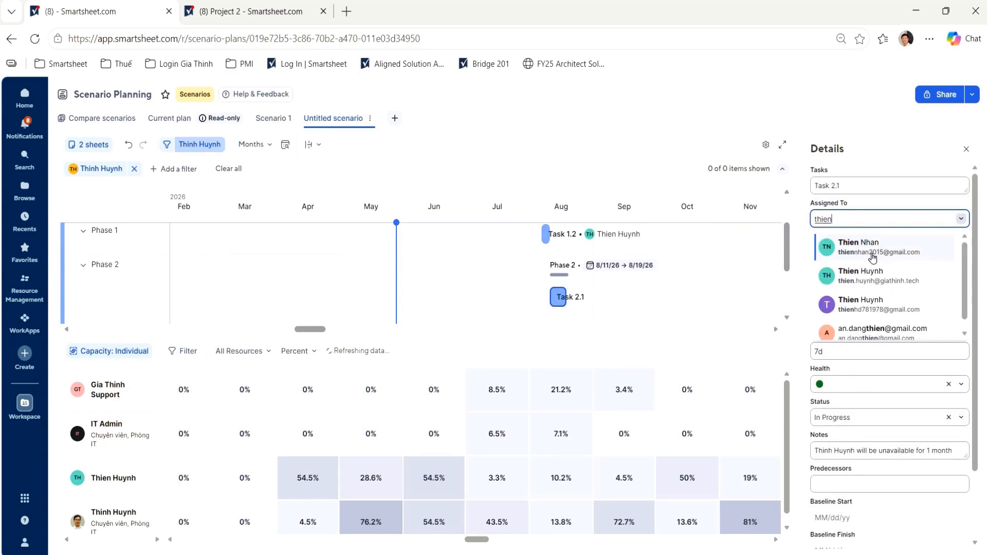
click(873, 271)
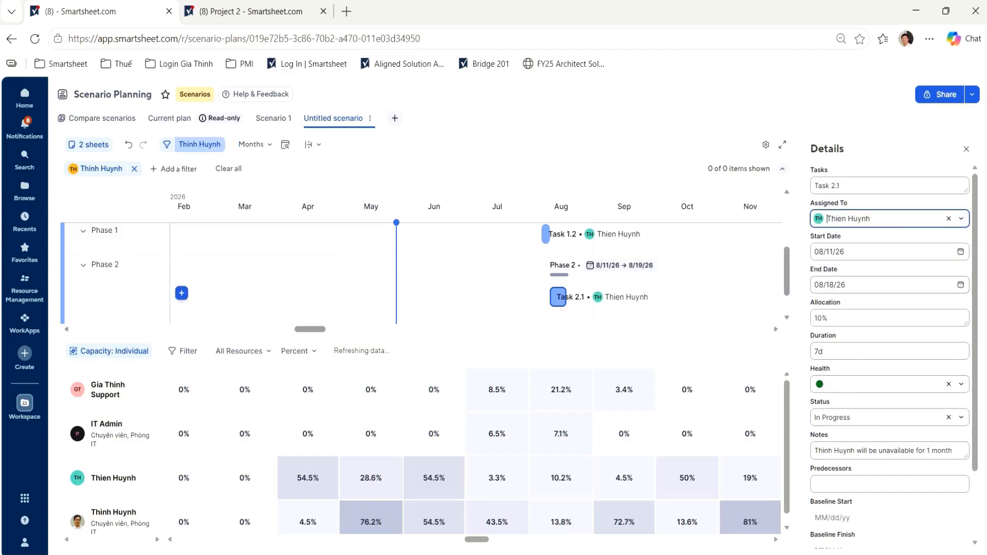
- Expand Project 2 in the untitled scenario and set the start date of Task 1.2 in Phase 1 to 09/01/26
scroll(181, 293, down, 1)
click(77, 286)
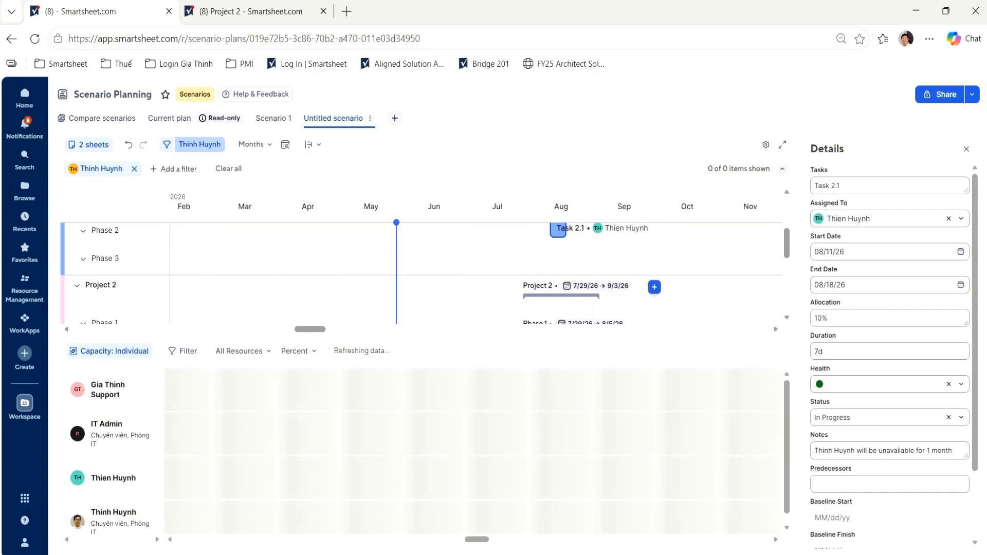
scroll(566, 288, down, 1)
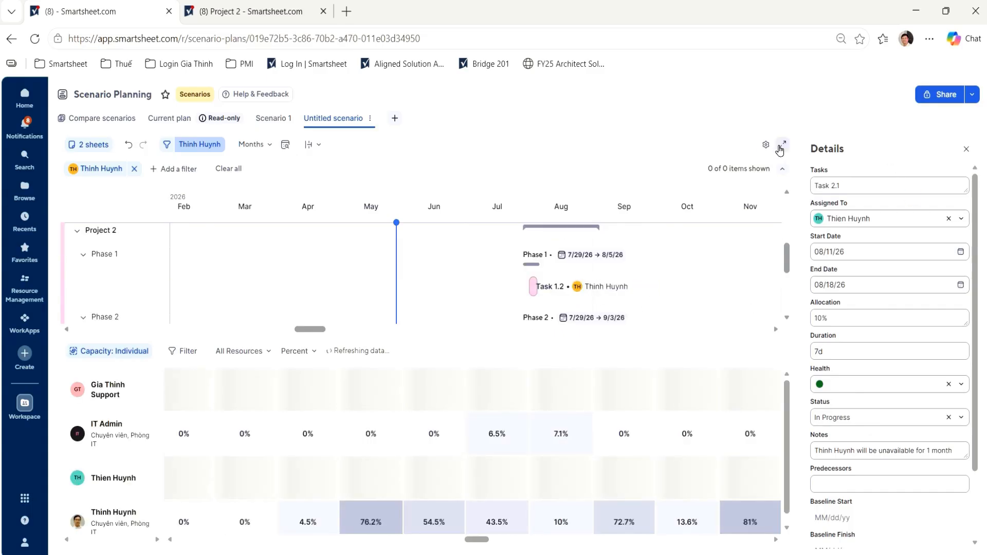
click(782, 145)
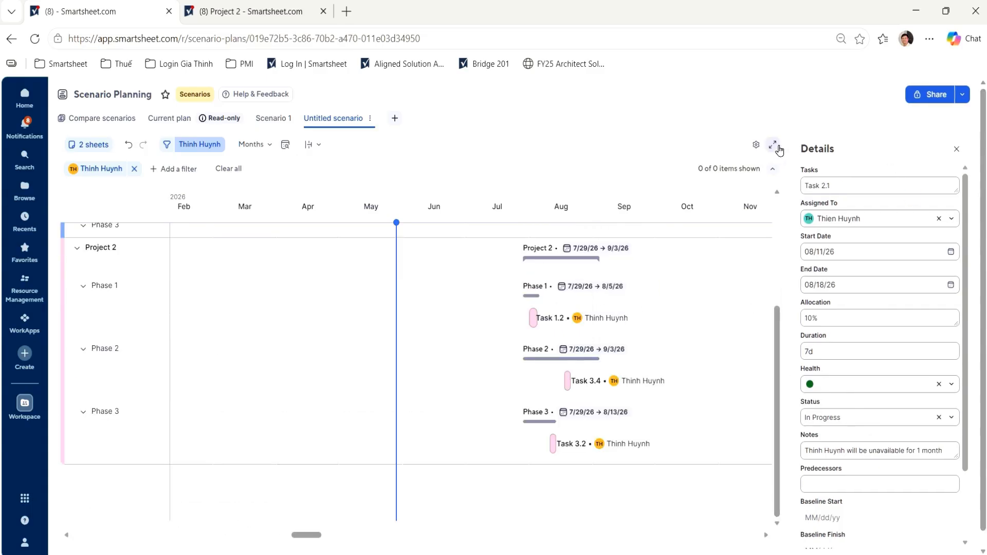
click(534, 318)
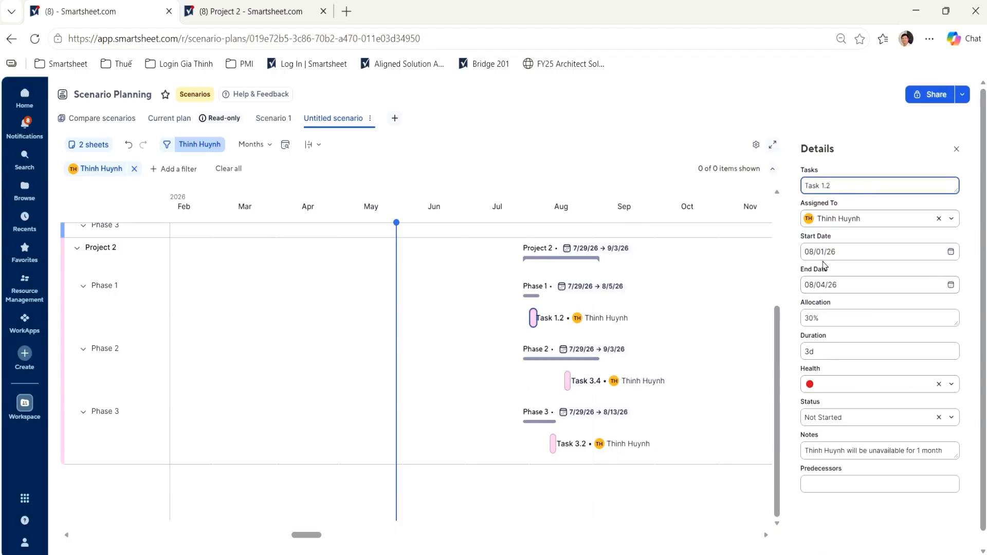
click(813, 250)
key(BackSpace)
text(9)
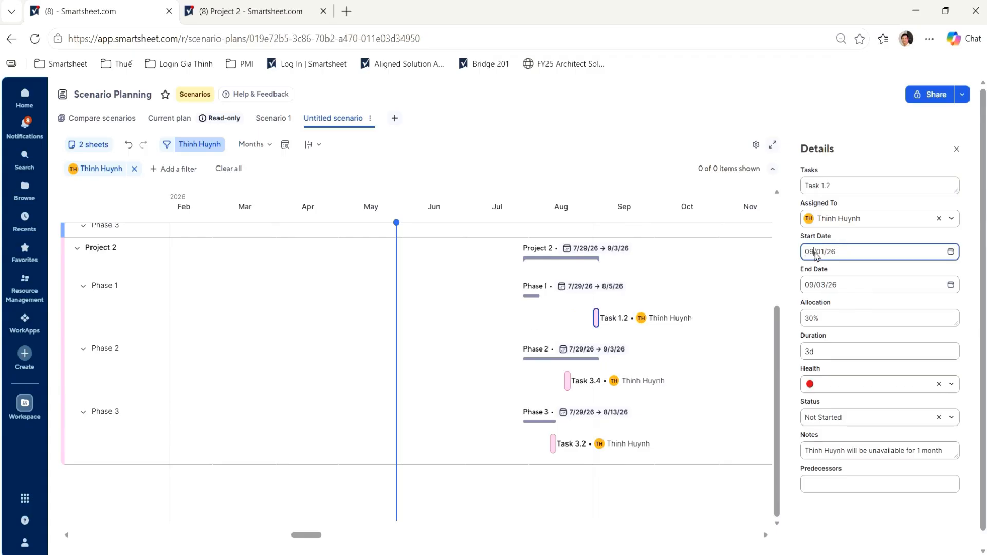
- Set the start date of Task 3.4 in Project 2's Phase 2 to 09/18/26
click(597, 381)
click(597, 381)
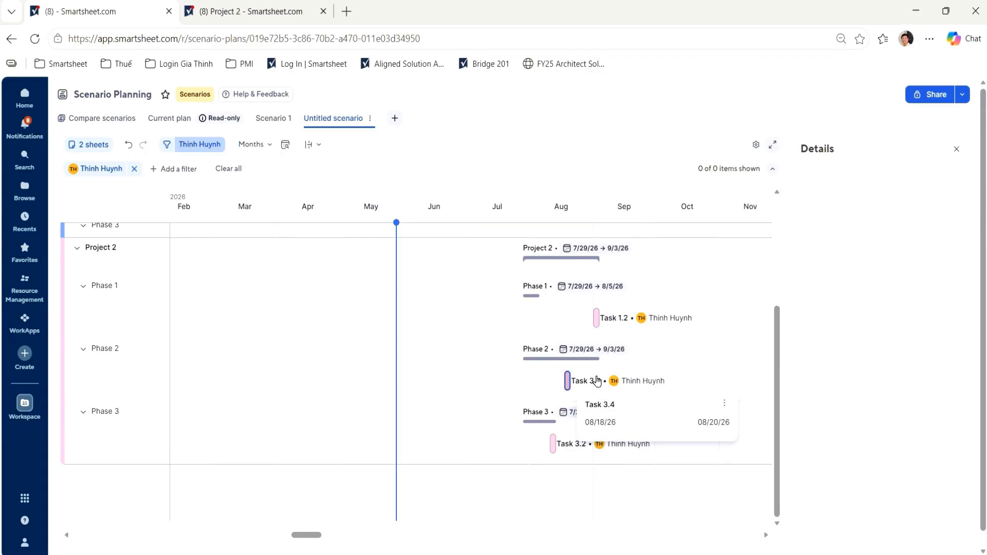
click(816, 250)
key(BackSpace)
text(9/18/26)
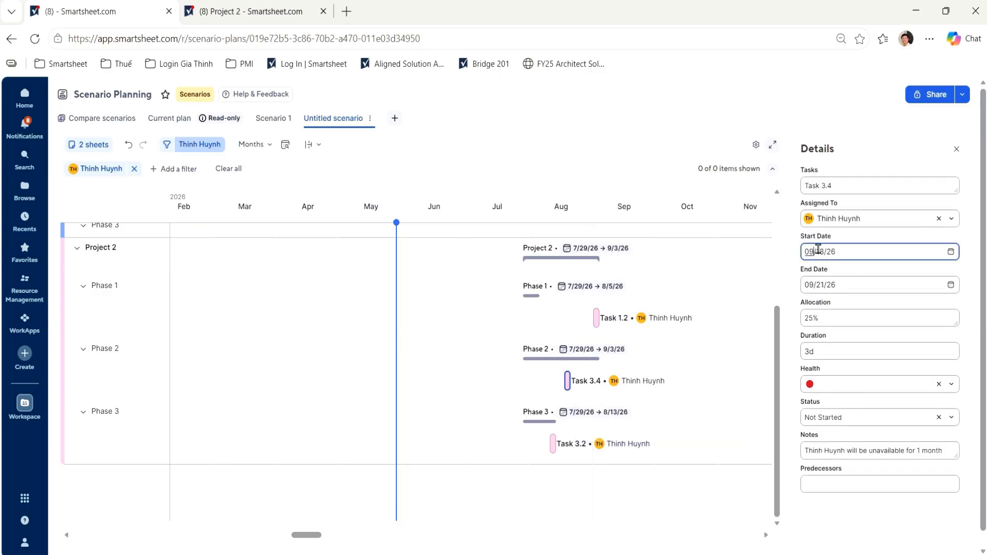
- Set the start date of Task 3.2 in Project 2's Phase 3 to 09/11/26 and bring back the resource capacity grid
click(584, 450)
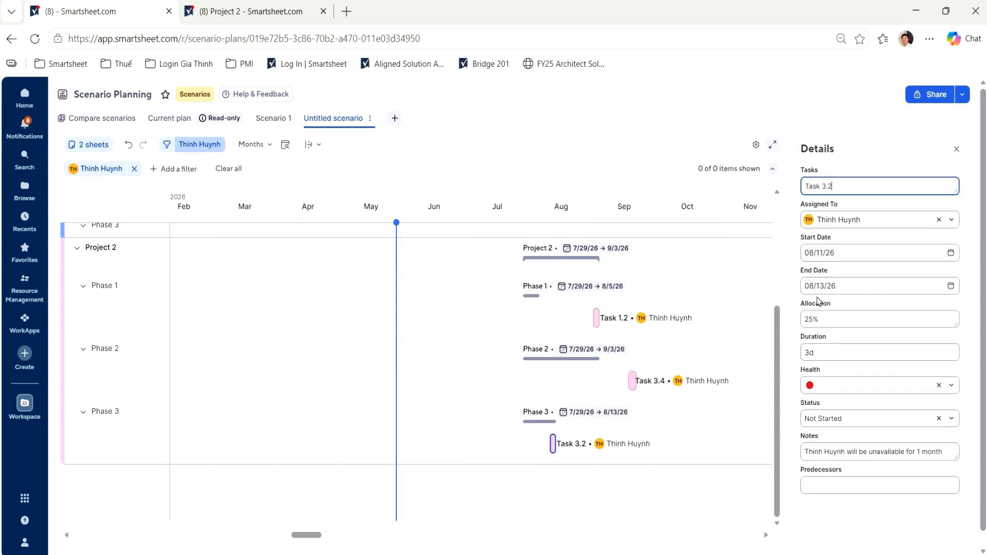
click(815, 252)
key(BackSpace)
text(9)
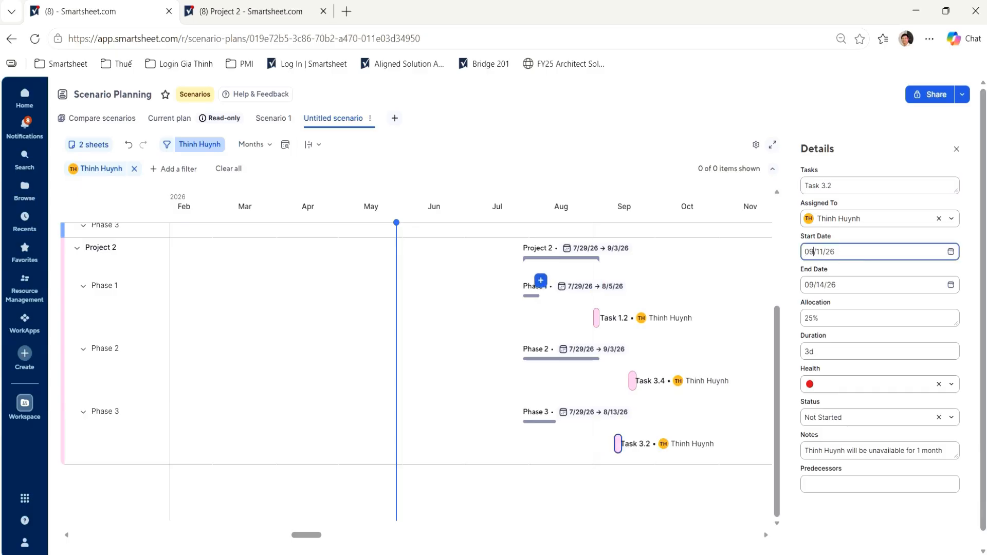
click(956, 149)
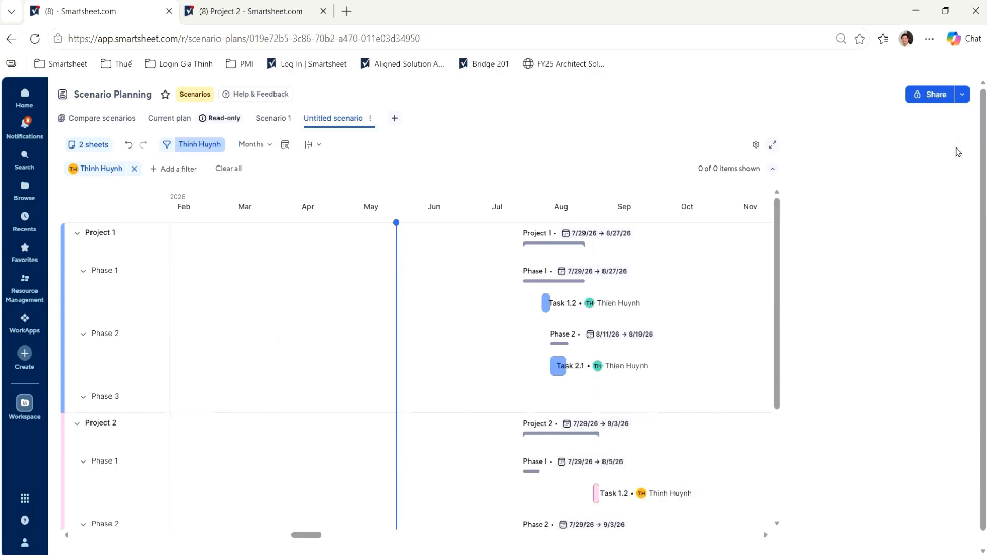
click(955, 147)
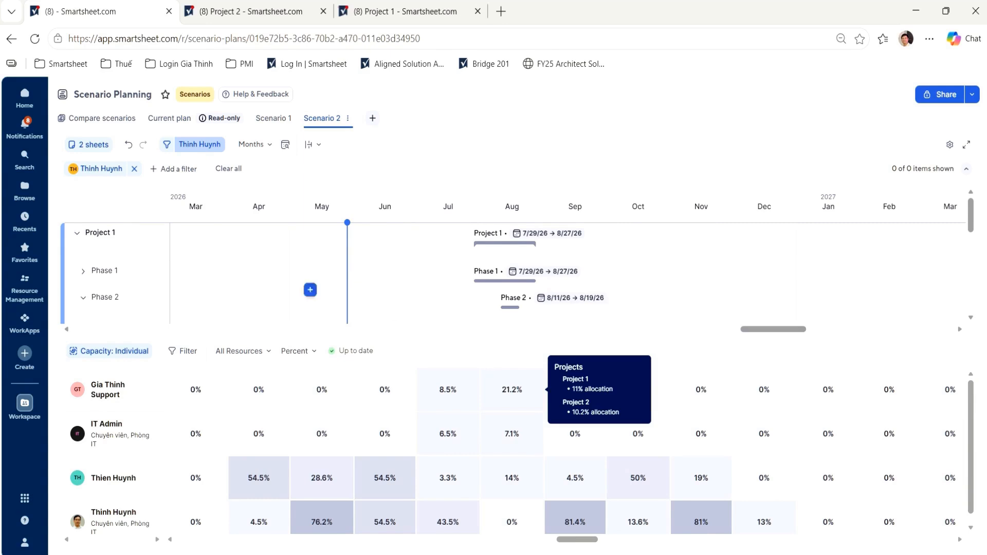
- Open the scenario comparison and examine the completed dates and tasks at risk for the current plan, Scenario 1 and Scenario 2
click(101, 122)
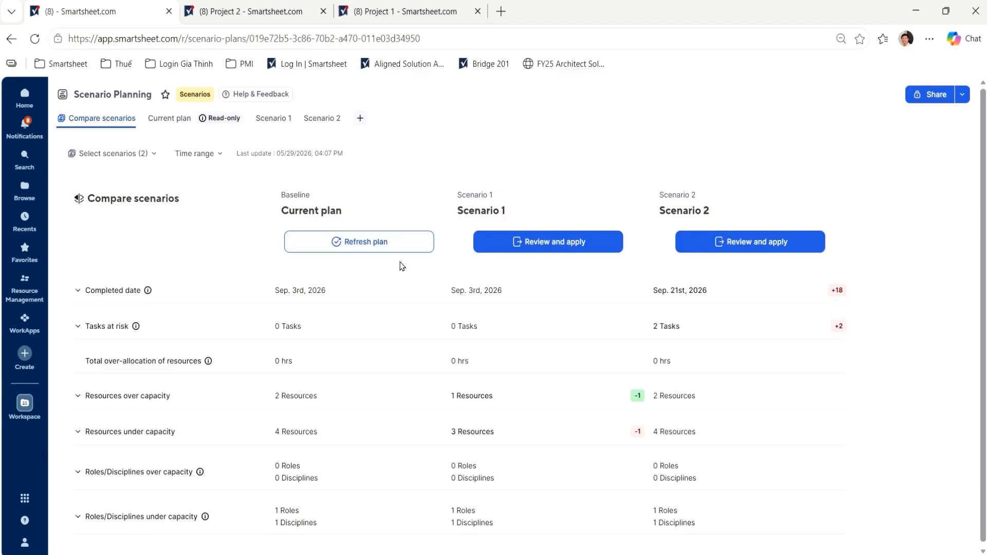
click(78, 290)
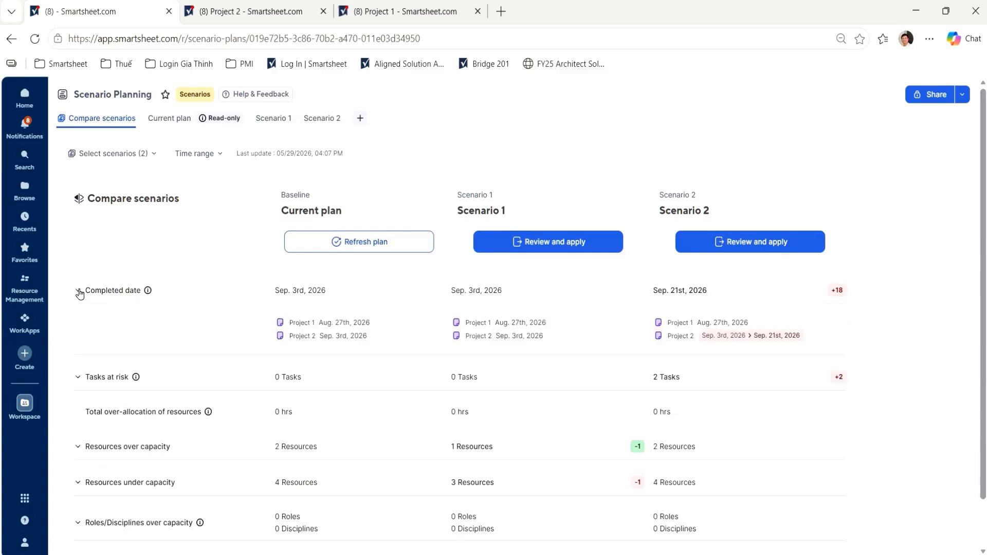
click(78, 377)
scroll(72, 411, down, 1)
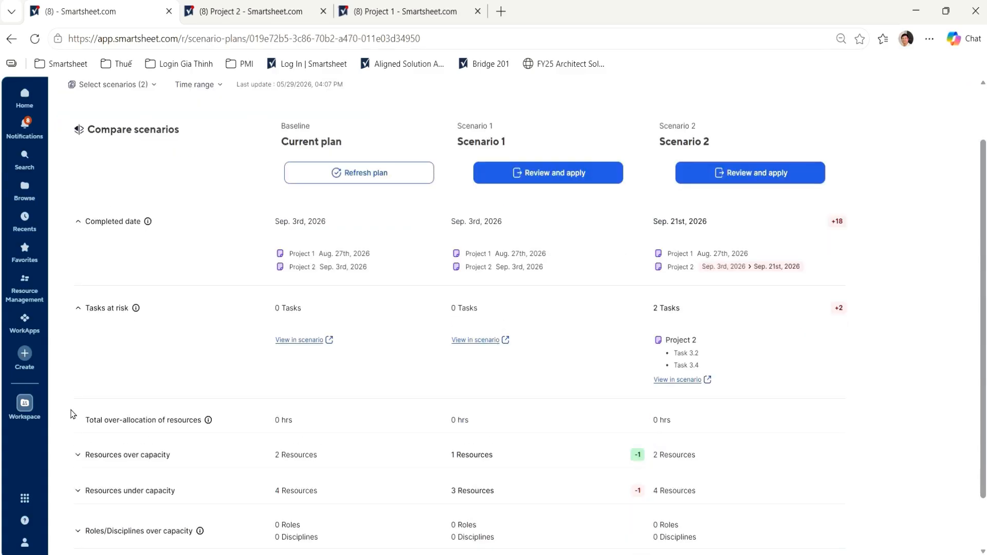
- Expand the comparison's resources over capacity and resources under capacity and examine them across the three plans
click(76, 457)
scroll(72, 473, down, 2)
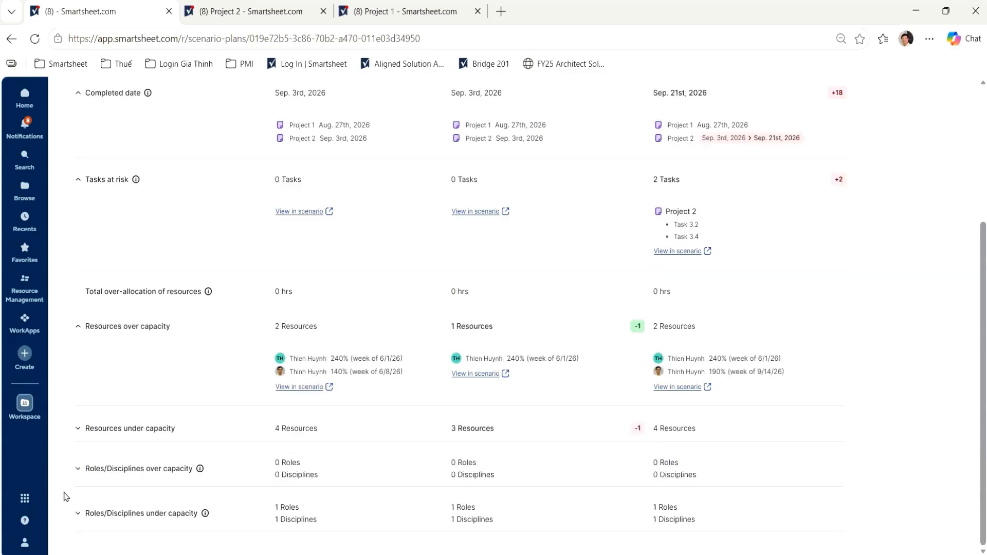
click(79, 430)
scroll(316, 414, down, 2)
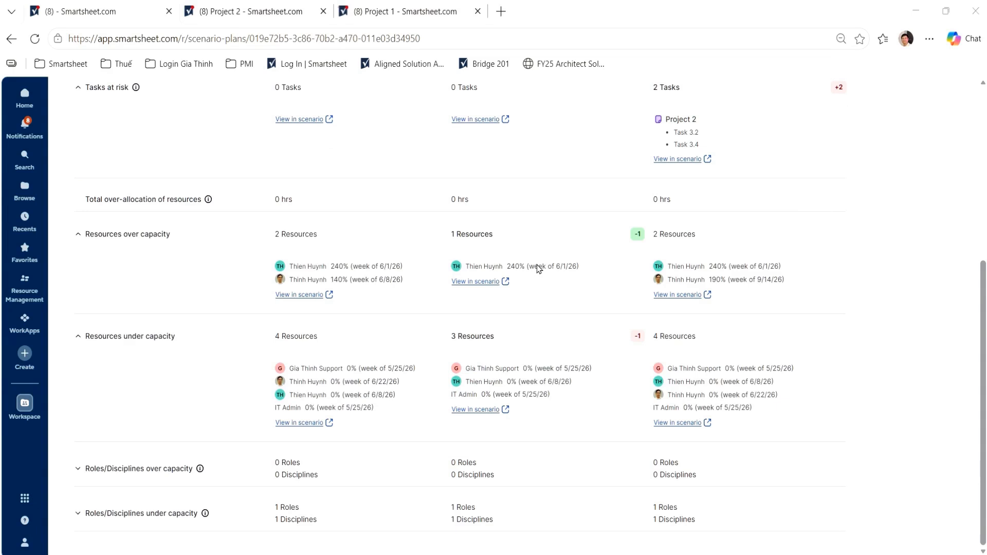
- Open the review of Scenario 2's changes and examine its overview, the full change list for Project 1 and Project 2, and the conflicts
scroll(730, 401, up, 5)
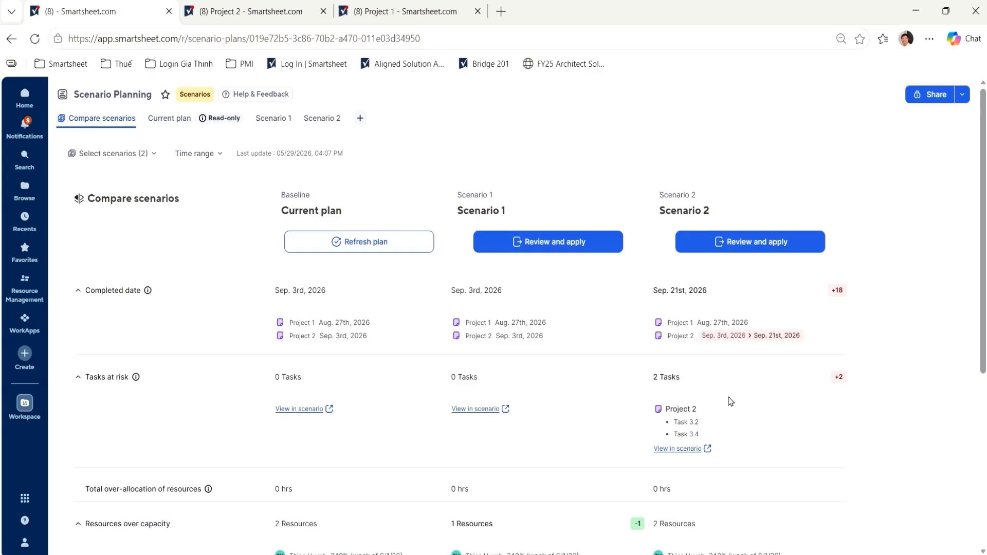
click(740, 249)
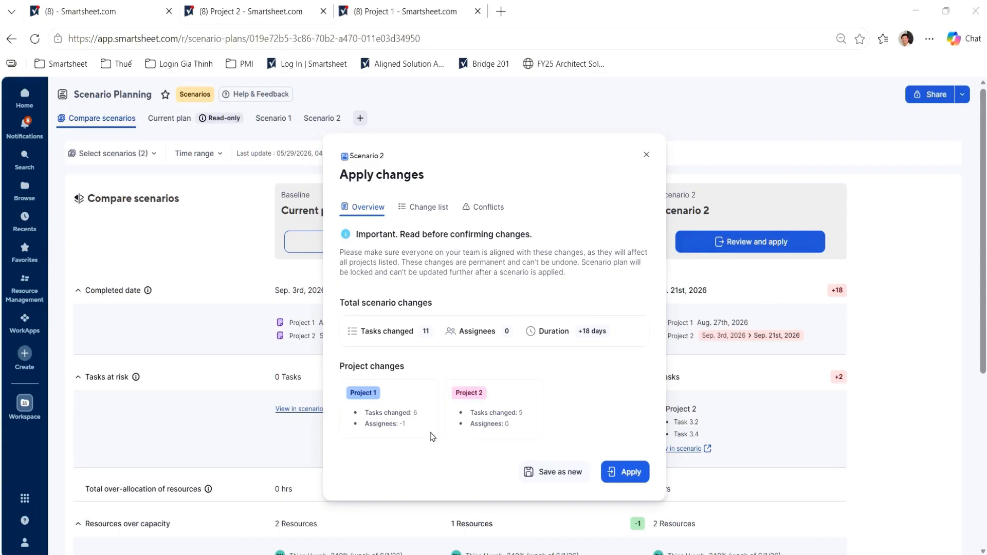
click(416, 211)
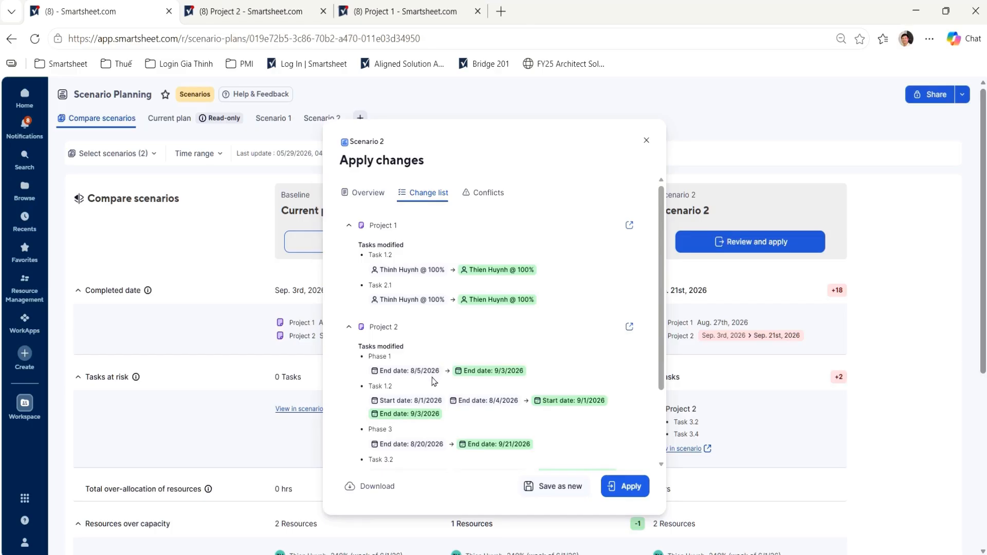
scroll(434, 390, down, 3)
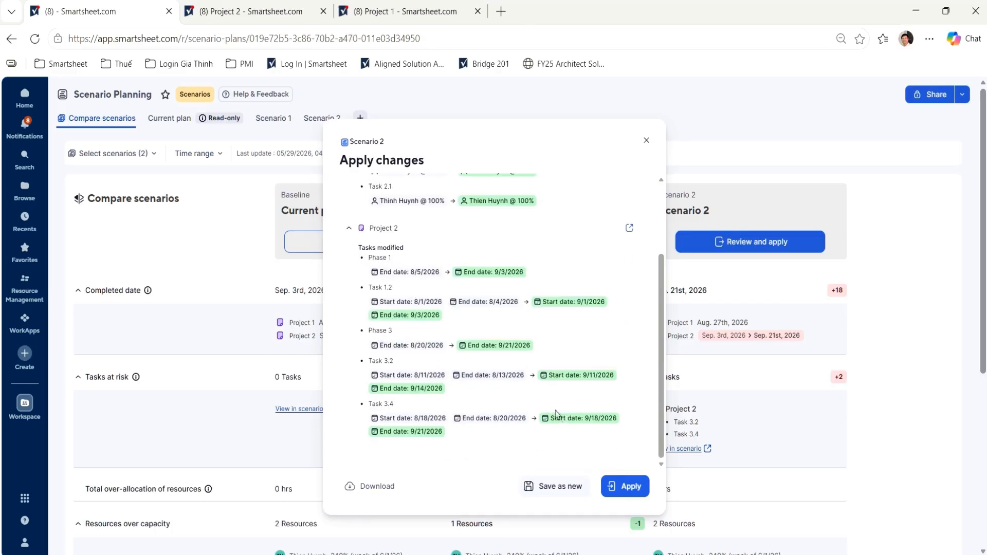
scroll(599, 277, up, 5)
click(485, 194)
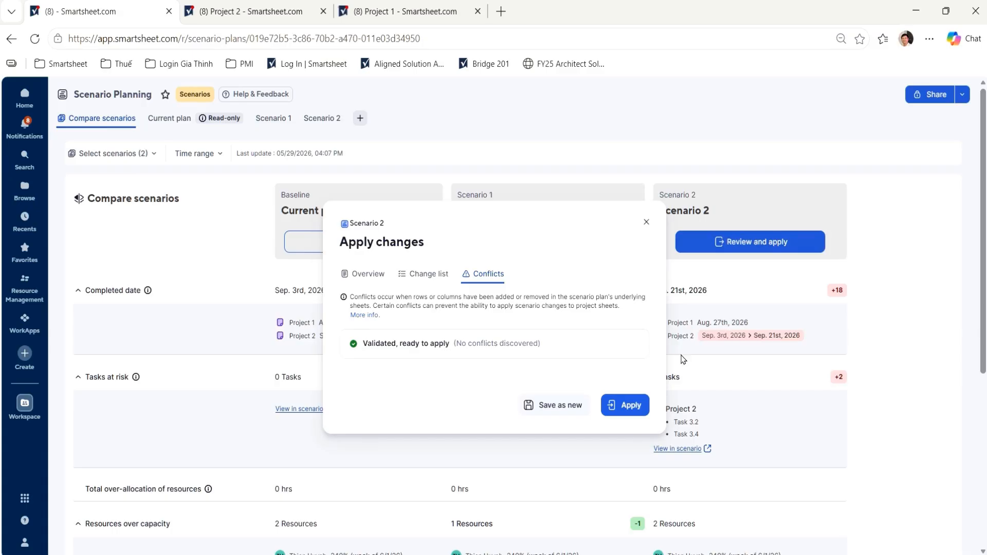
- Apply Scenario 2 with the sheet backup stored in the current workspace, and check the updated Project 2 sheet
click(626, 410)
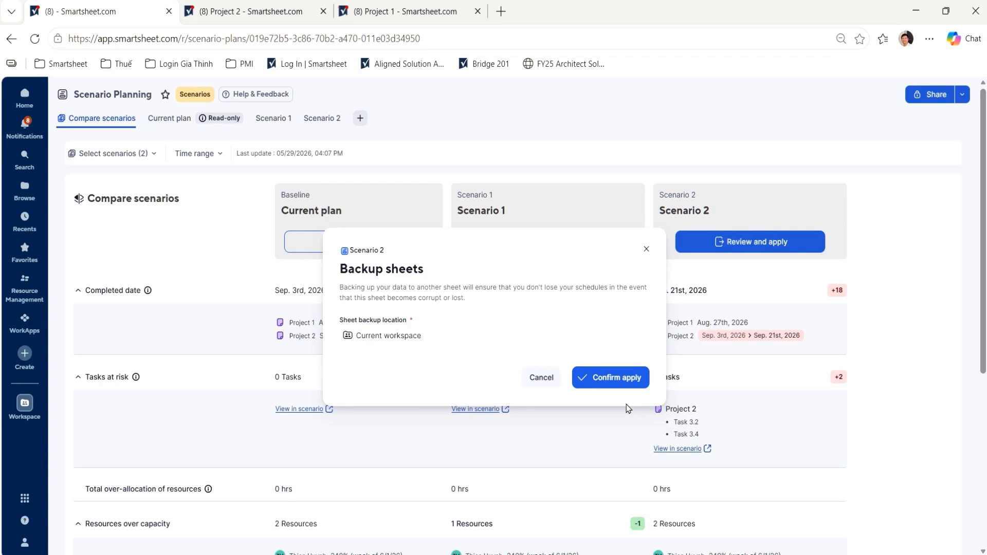
click(622, 376)
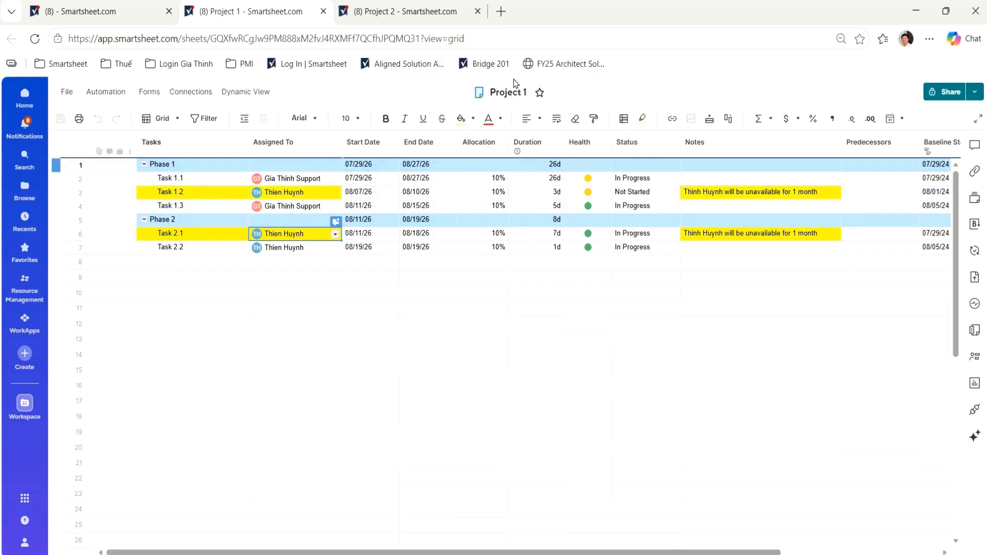
click(414, 18)
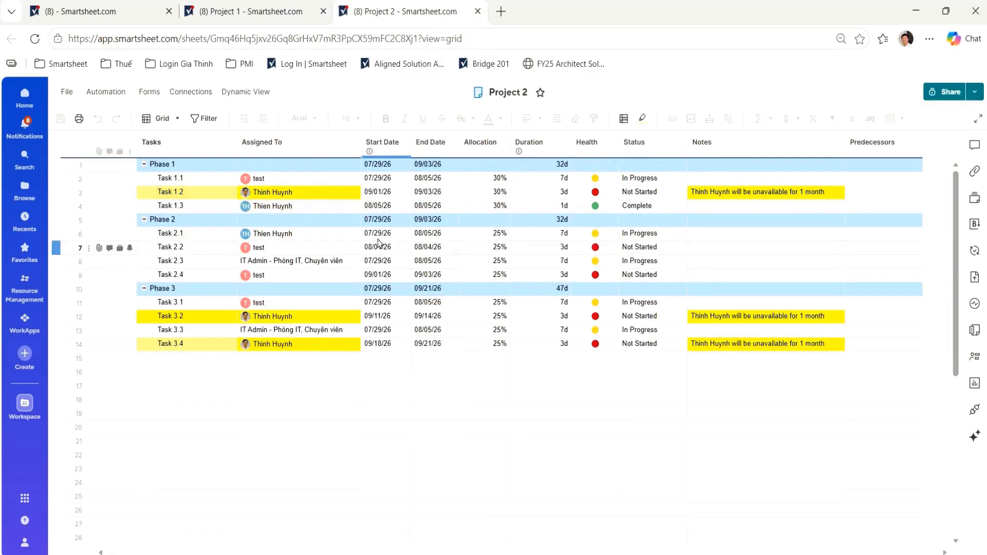